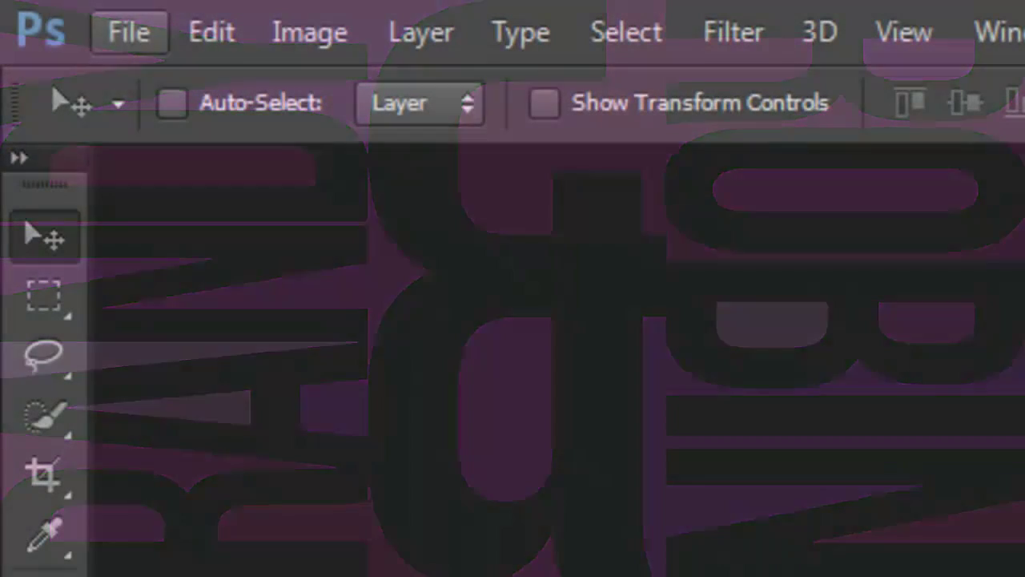
Create a new 1280 × 720 px document at 150 ppi.
left_click(130, 36)
left_click(148, 88)
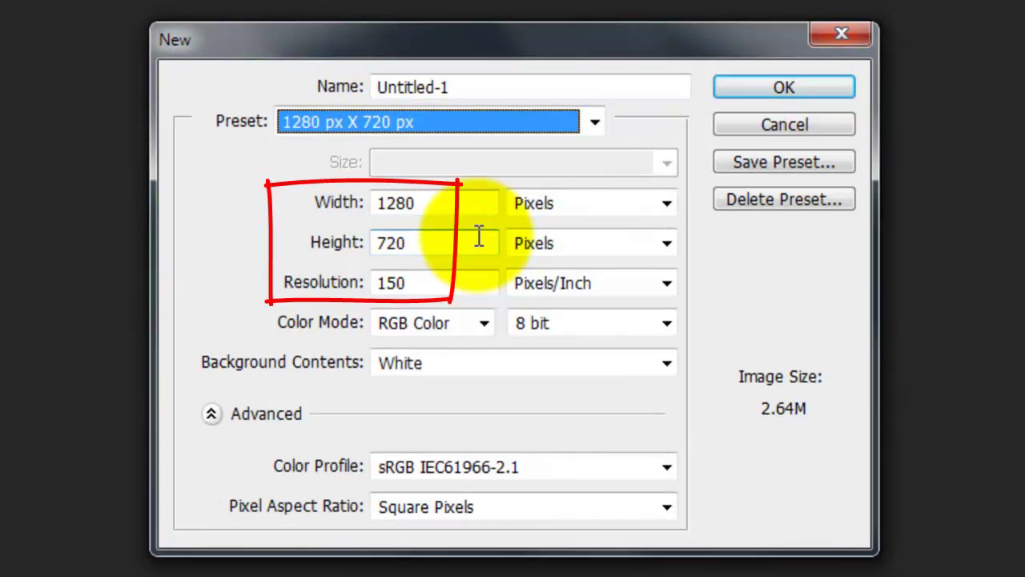
left_click(775, 88)
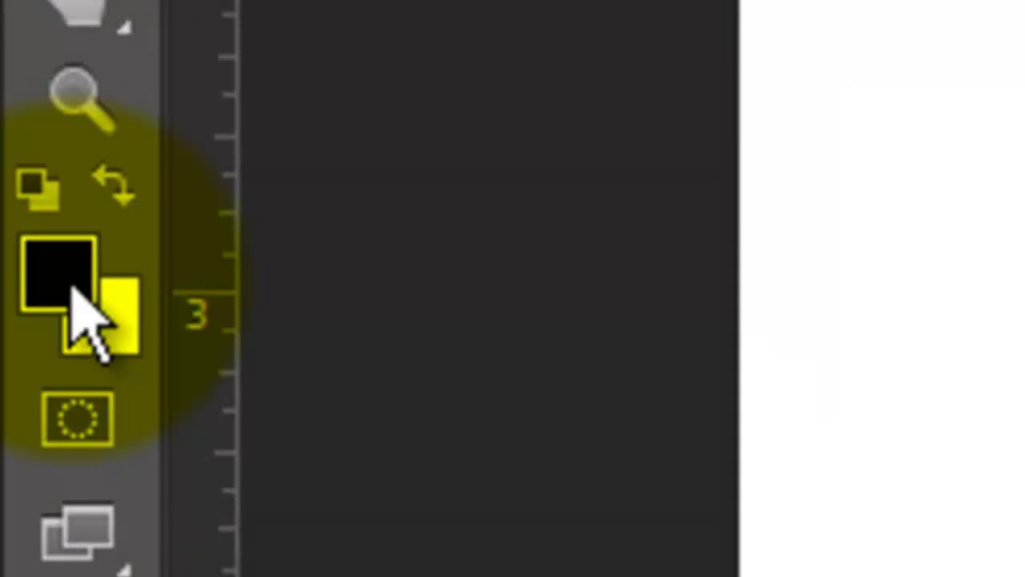
Set the foreground colour to 50% grey (808080) and fill the background with it.
left_click(72, 288)
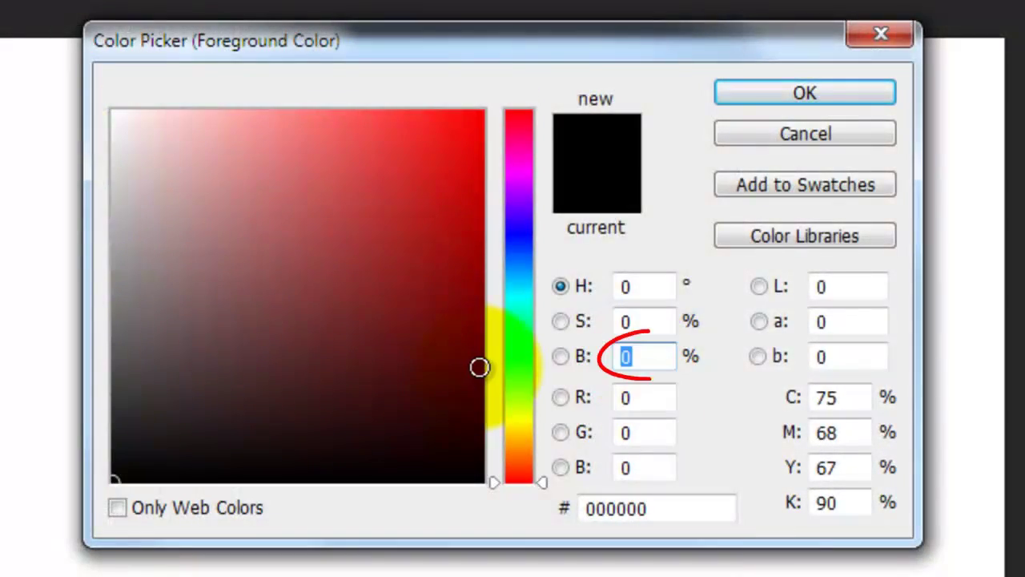
type("50")
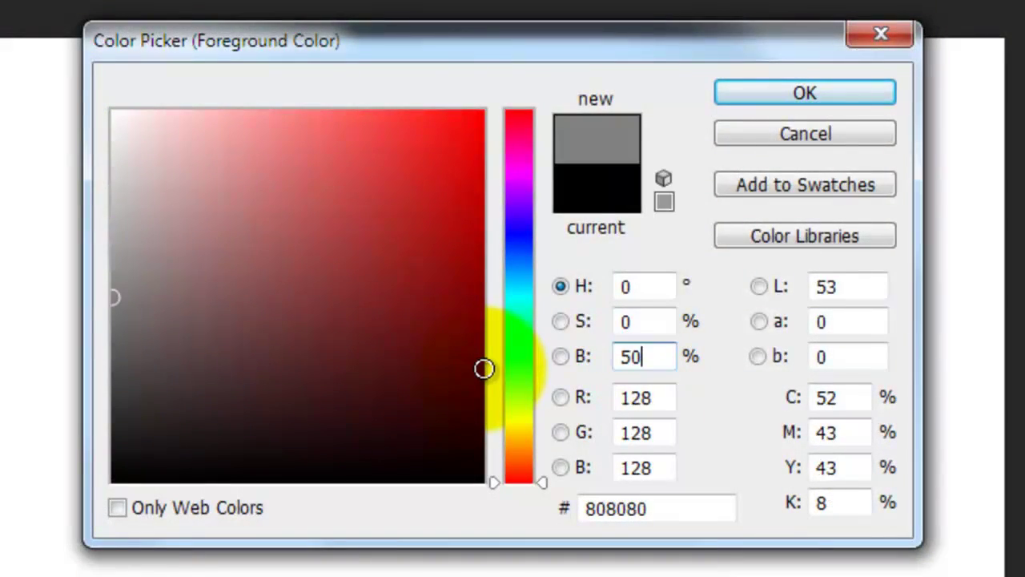
left_click(794, 92)
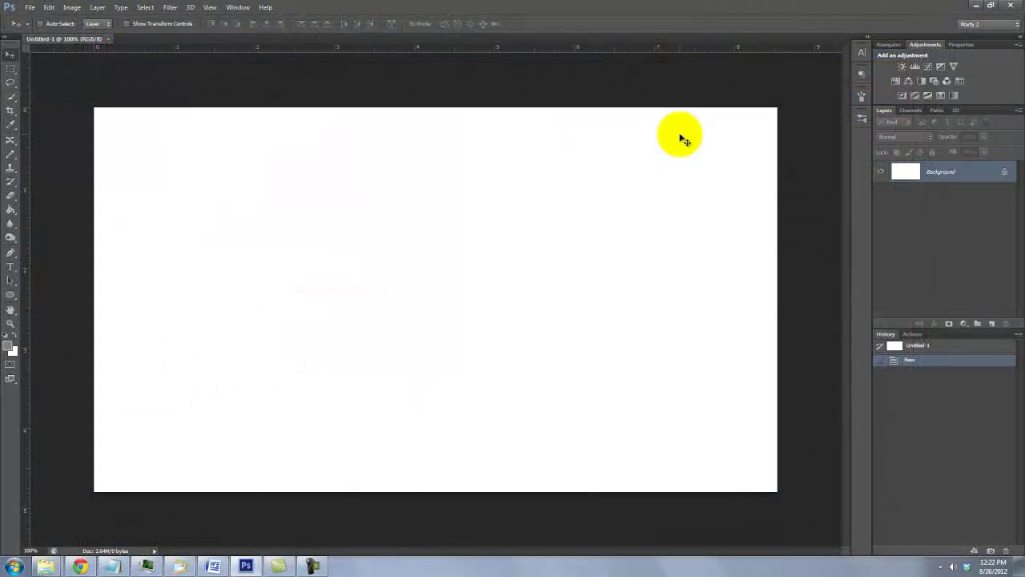
key("alt+Delete")
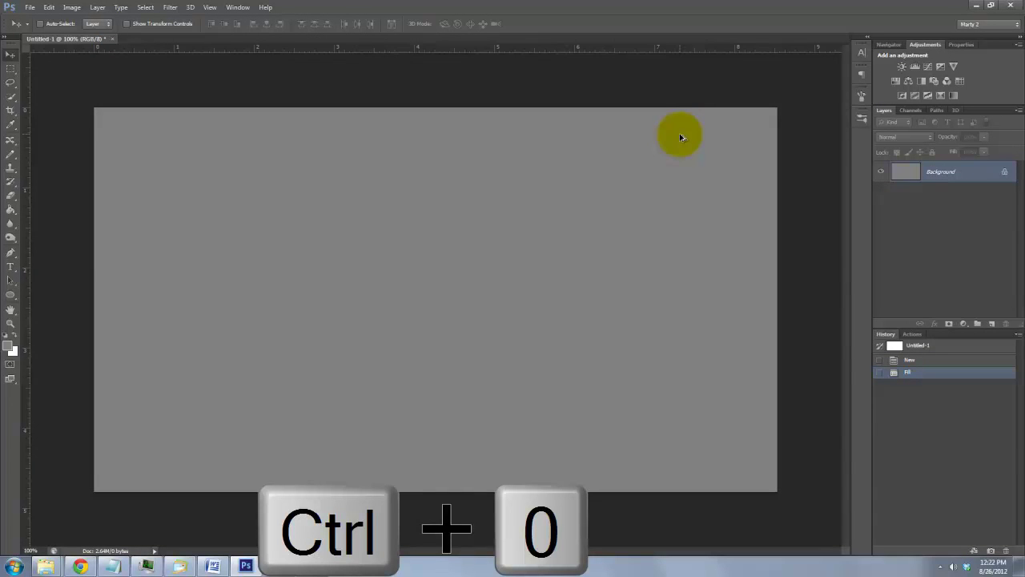
Type a black 494 pt Bebas Neue ampersand and drag it down and left on the canvas.
key("ctrl+0")
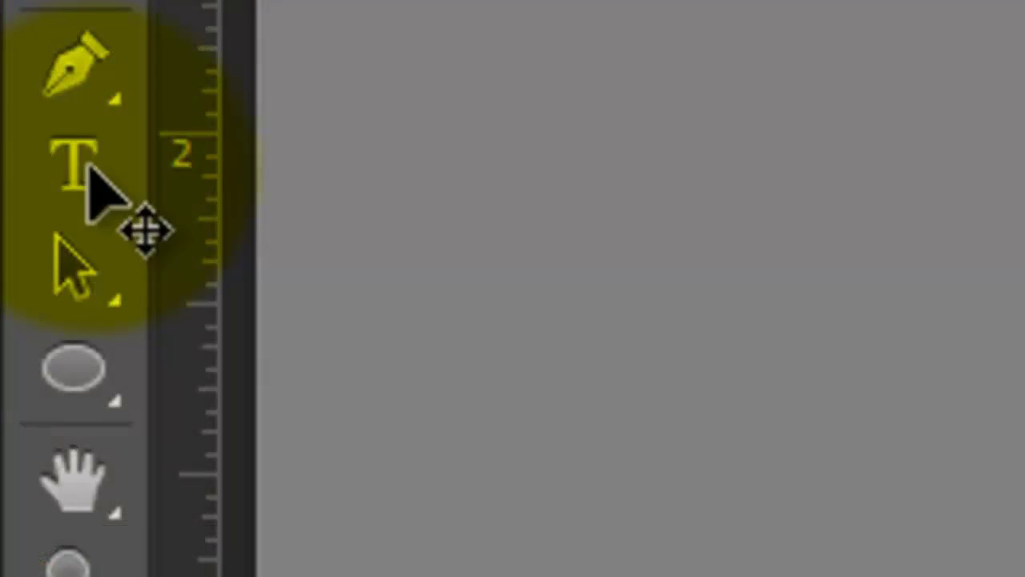
right_click(12, 268)
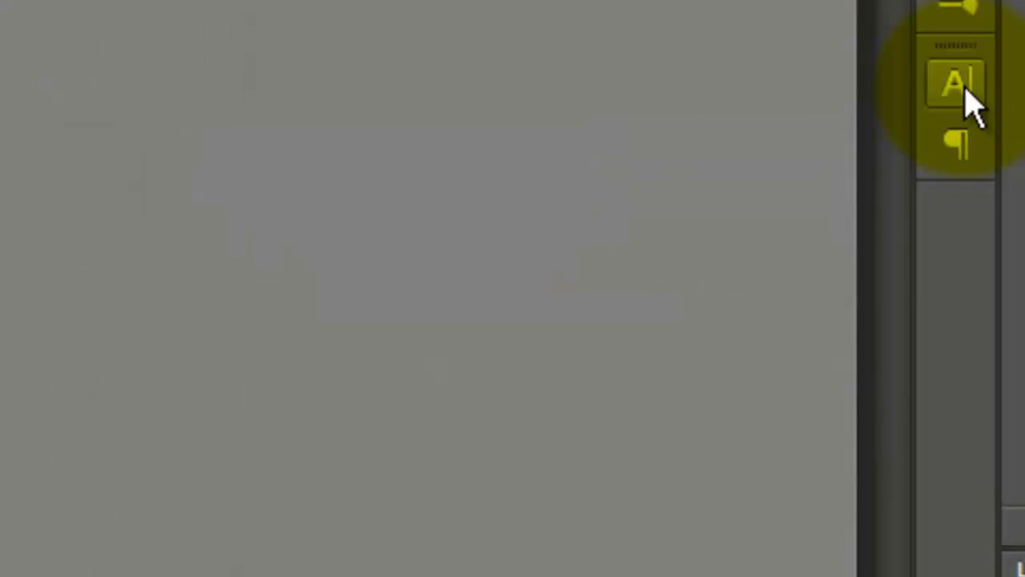
left_click(961, 86)
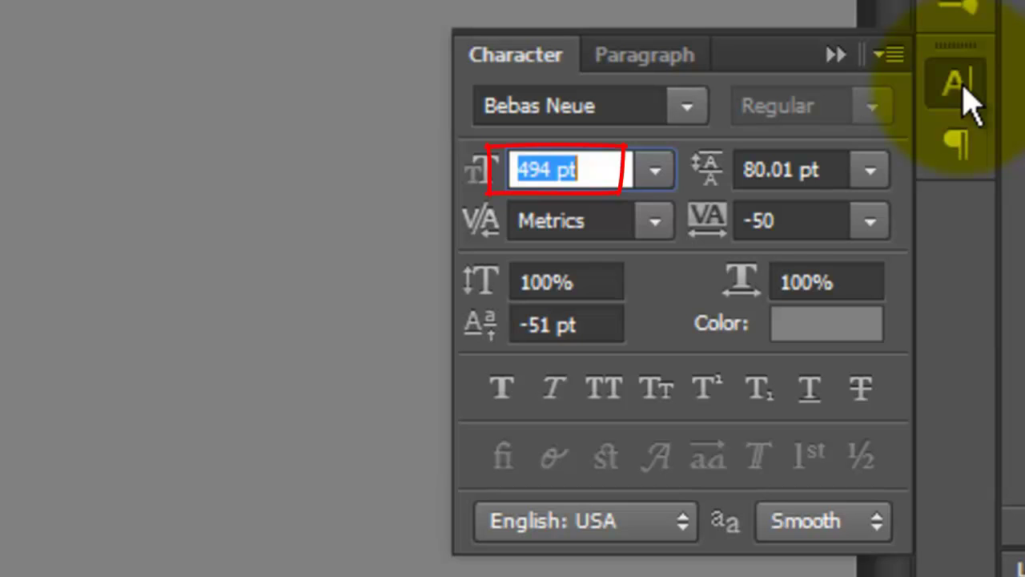
left_click(829, 328)
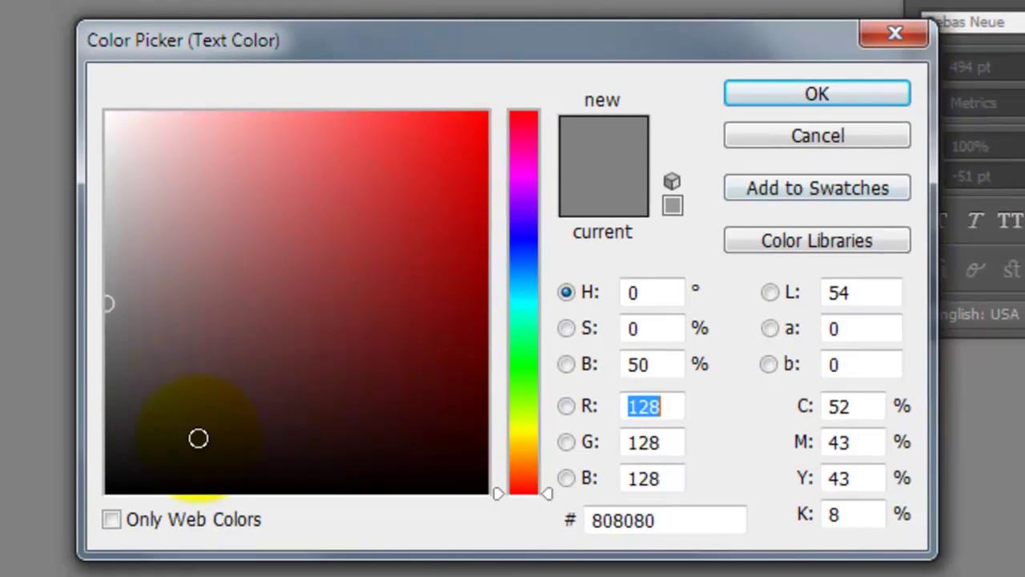
left_click_drag(198, 439, 11, 507)
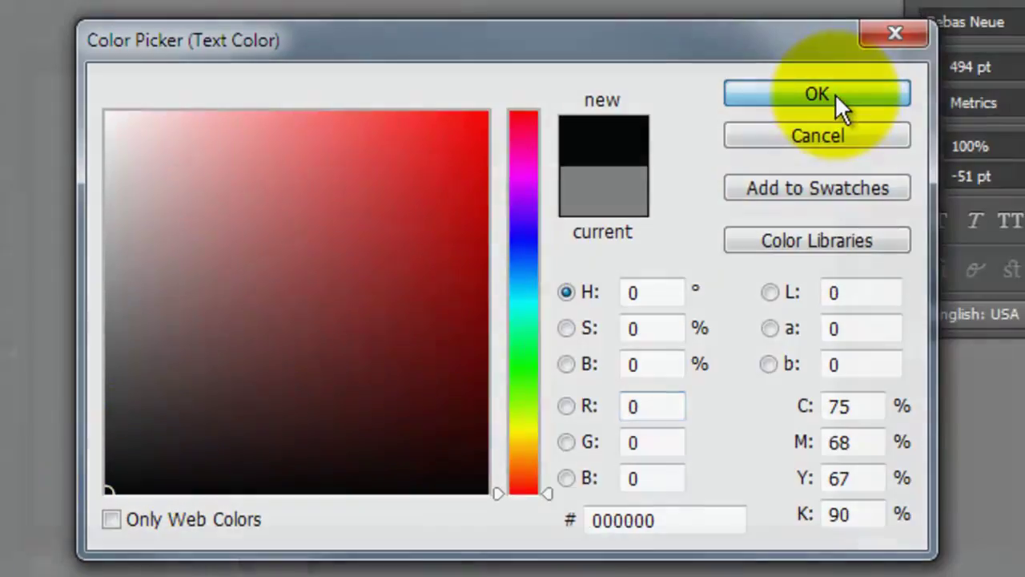
left_click(835, 93)
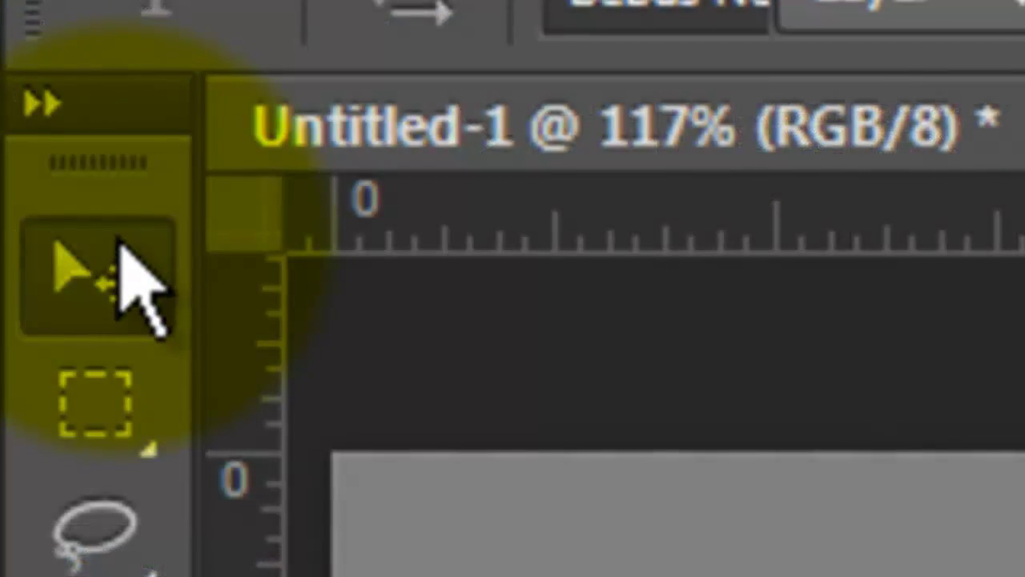
left_click(13, 51)
mouse_move(618, 164)
left_mouse_down()
mouse_move(501, 254)
mouse_move(508, 291)
mouse_move(498, 303)
left_mouse_up()
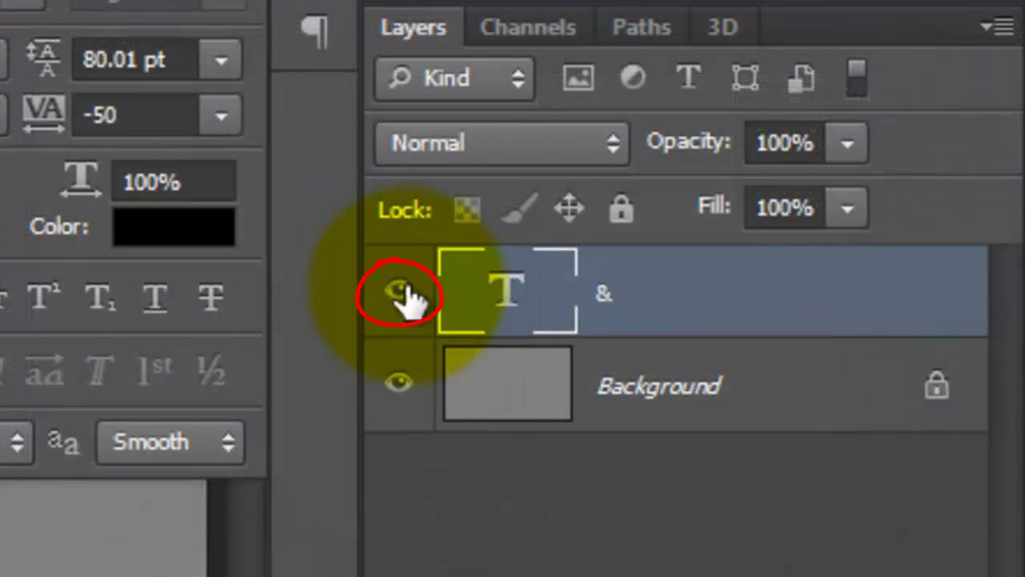
Hide the ampersand layer and type RANDY at 250 pt.
left_click(401, 293)
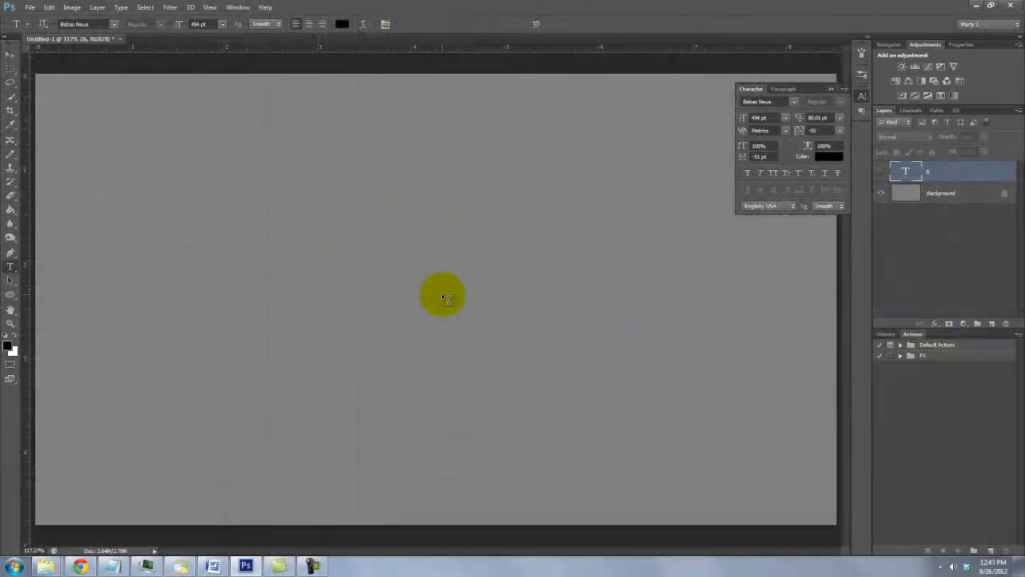
key("t")
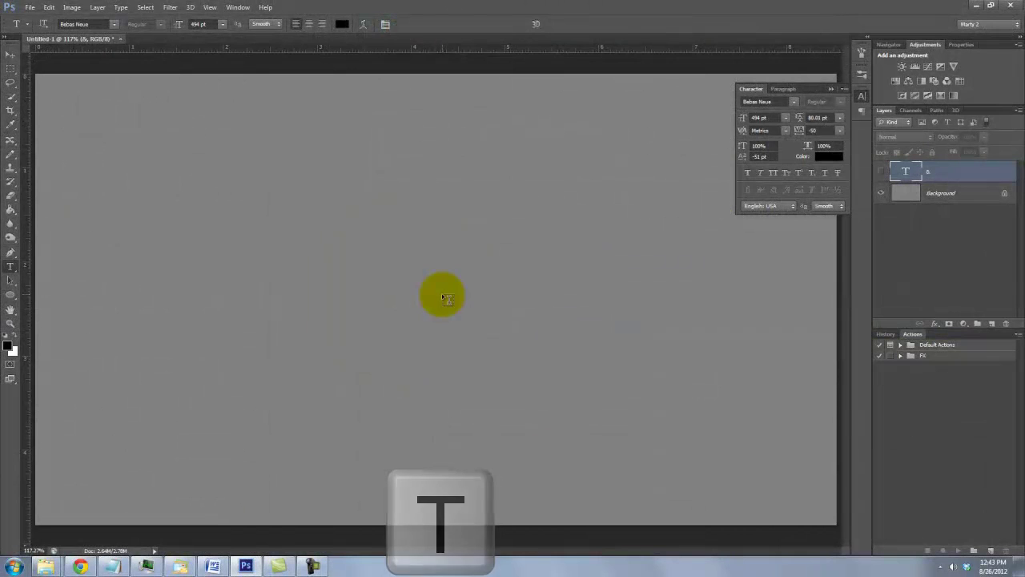
left_click(442, 289)
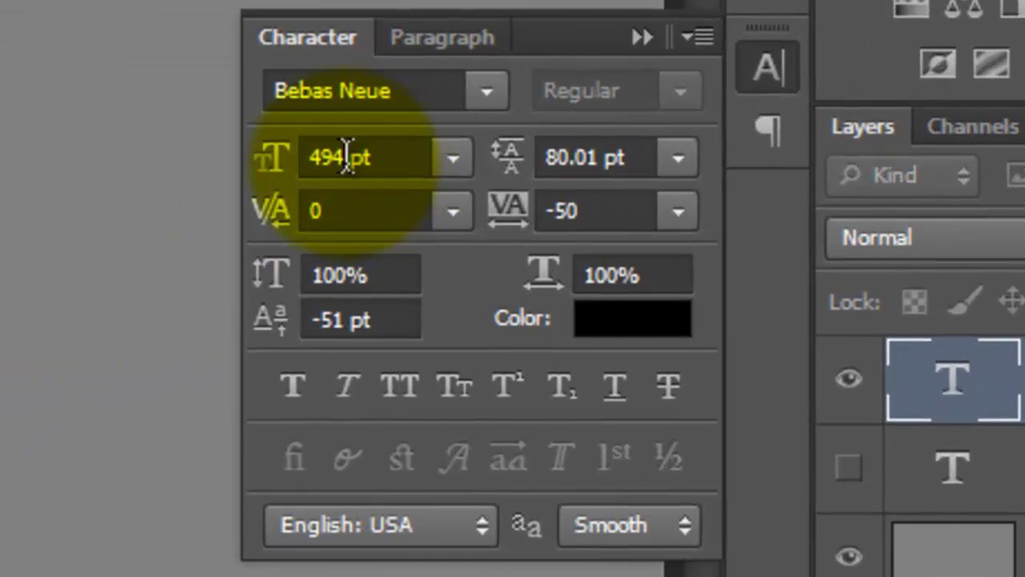
double_click(755, 118)
type("250")
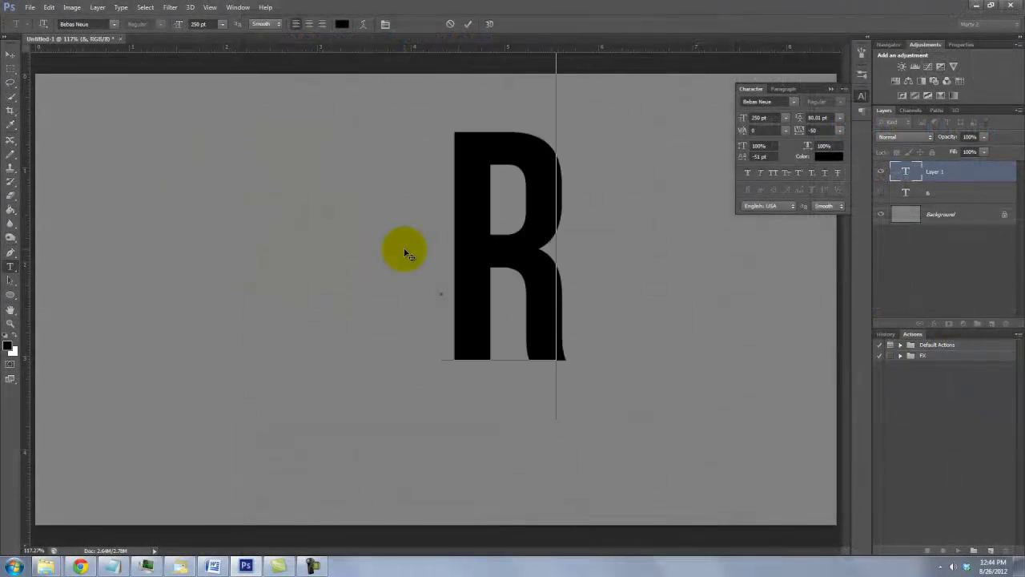
type("andy")
left_click(12, 57)
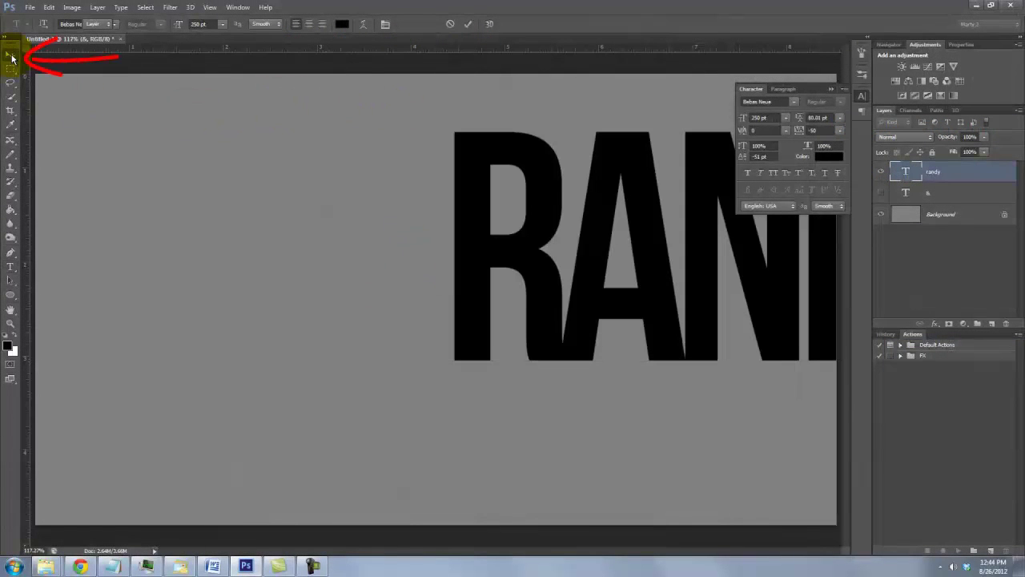
Move RANDY left and down into full view on the canvas.
left_click(12, 58)
left_click_drag(572, 234, 281, 275)
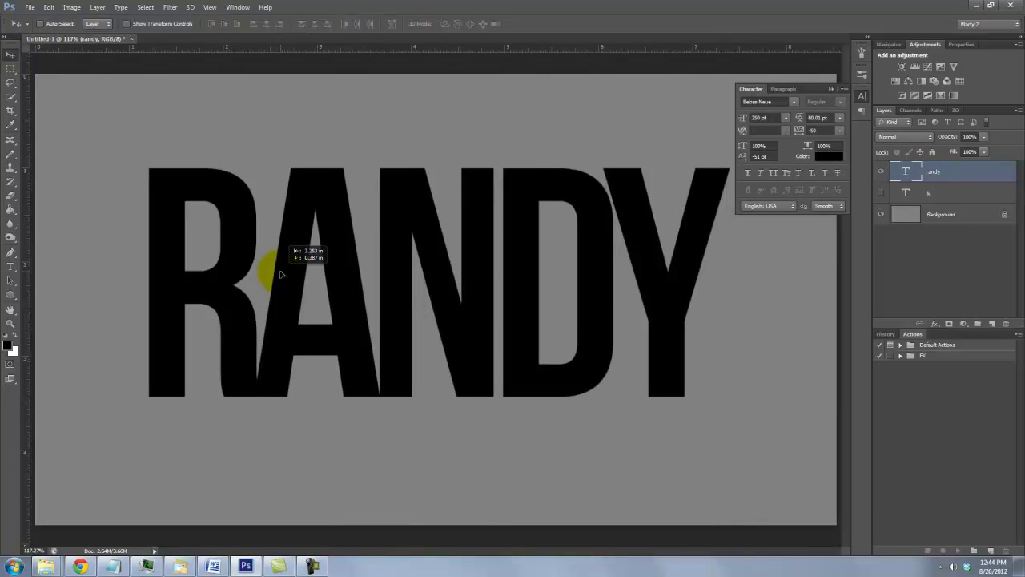
left_click_drag(281, 275, 282, 277)
Tighten the kerning between D and Y, and between N and D.
key("t")
left_click(615, 264)
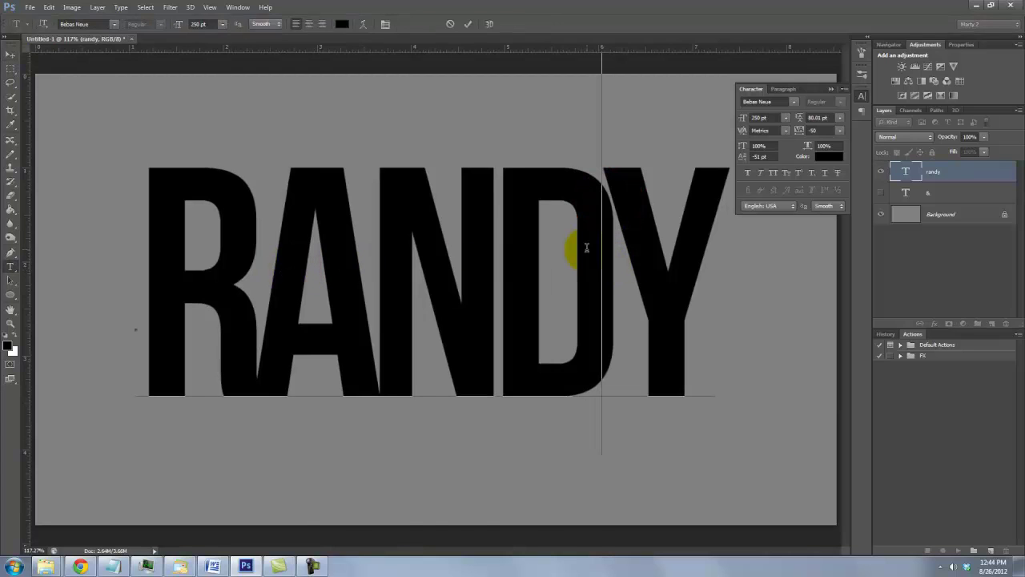
key("alt+Left")
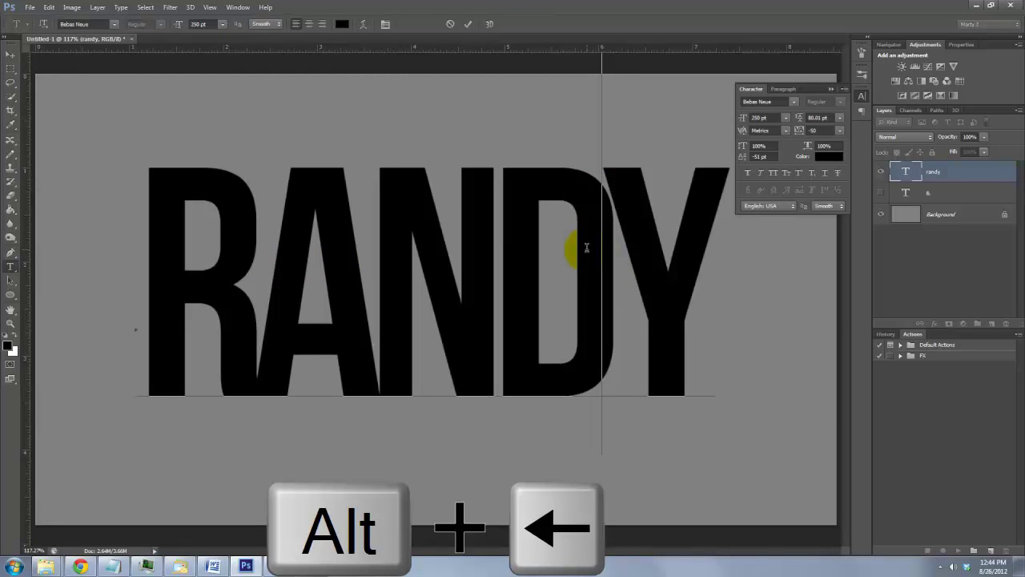
key("alt+Left")
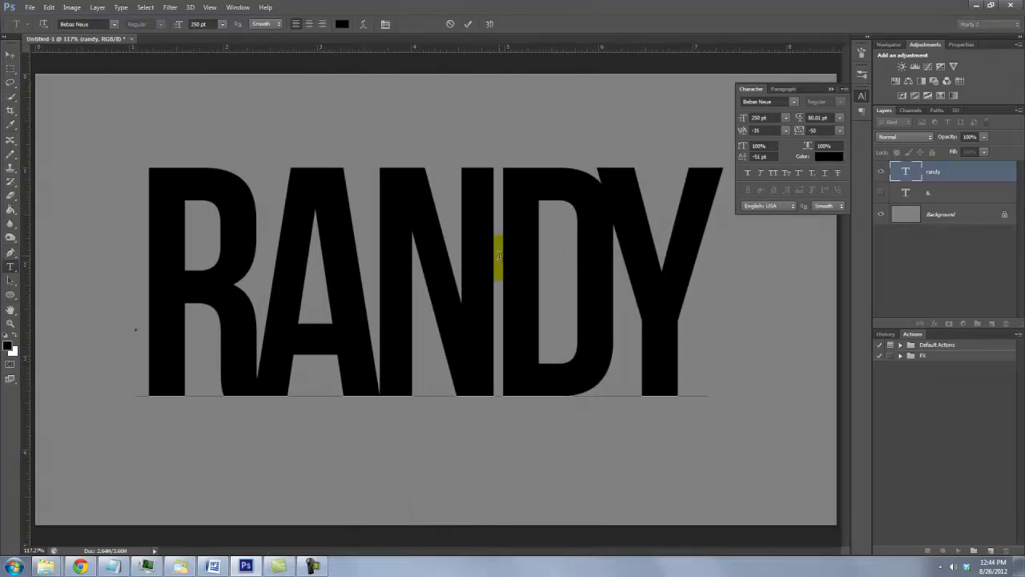
left_click(492, 254)
key("alt+Left")
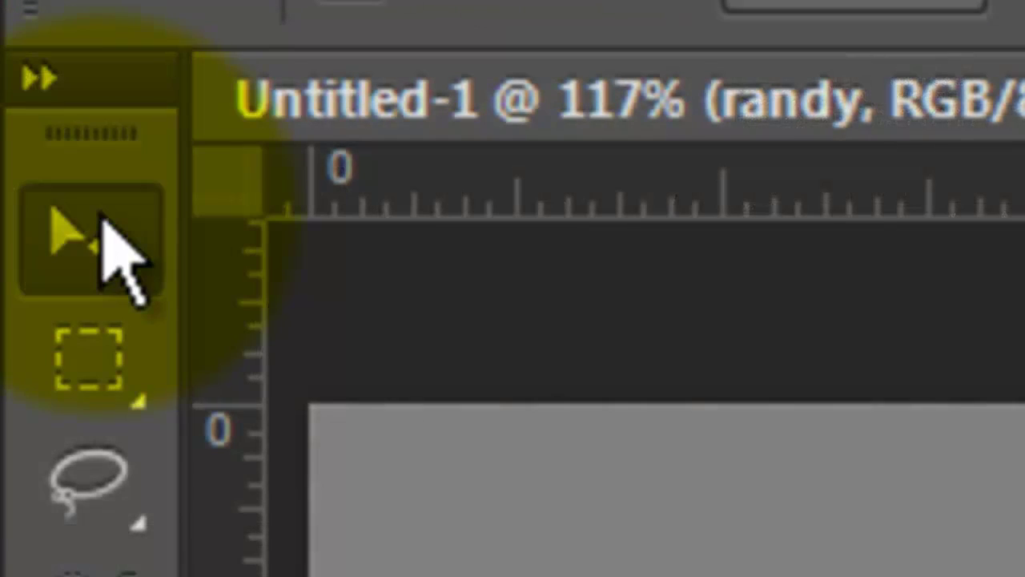
Move RANDY about 104 px left and rotate it 90° to run vertically.
left_click(11, 54)
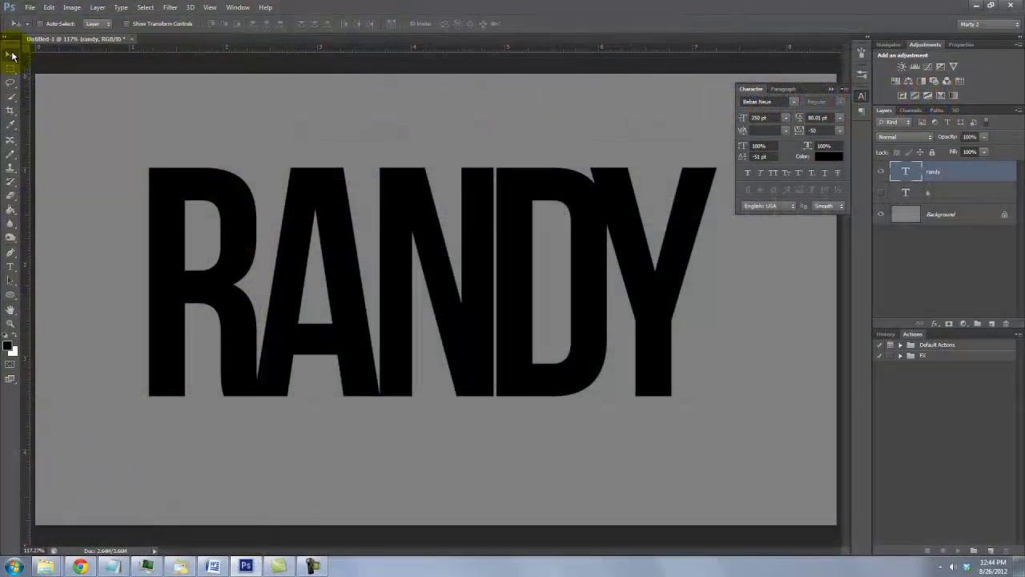
left_click_drag(313, 250, 192, 264)
key("ctrl+t")
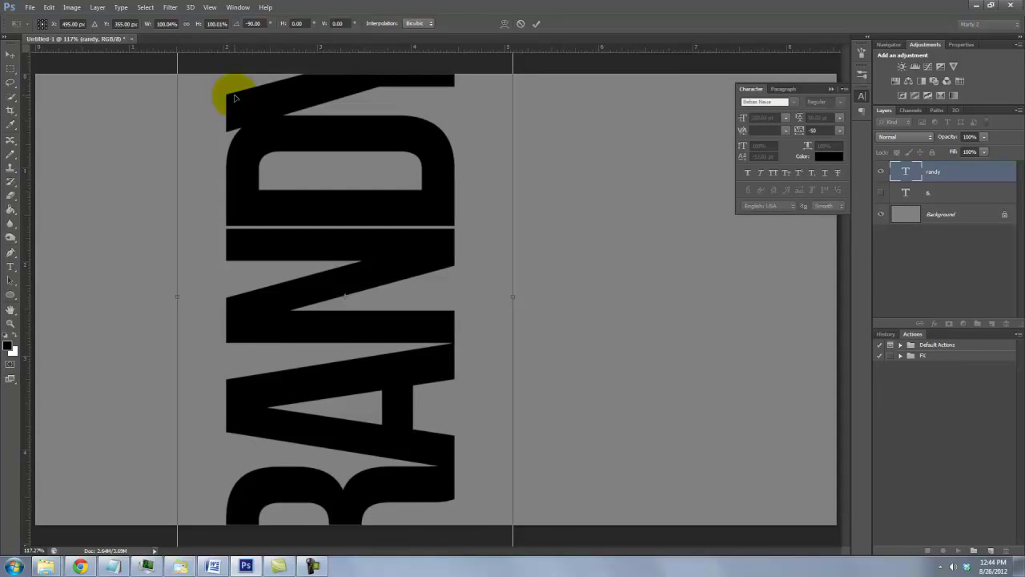
key("ctrl+0")
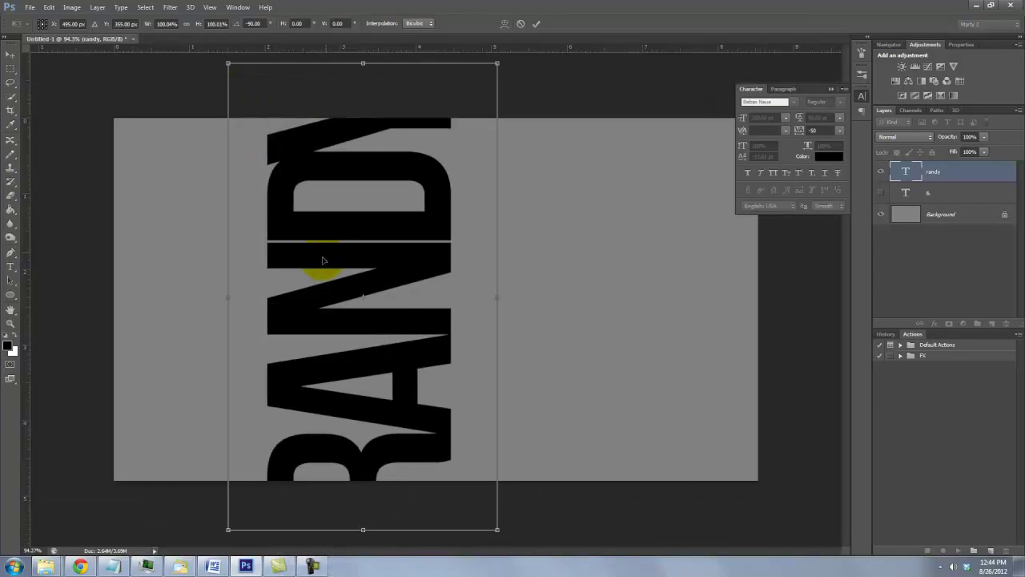
Scale the vertical RANDY to about 80% and nudge it against the left edge.
left_click_drag(323, 261, 183, 252)
left_click_drag(366, 64, 319, 143)
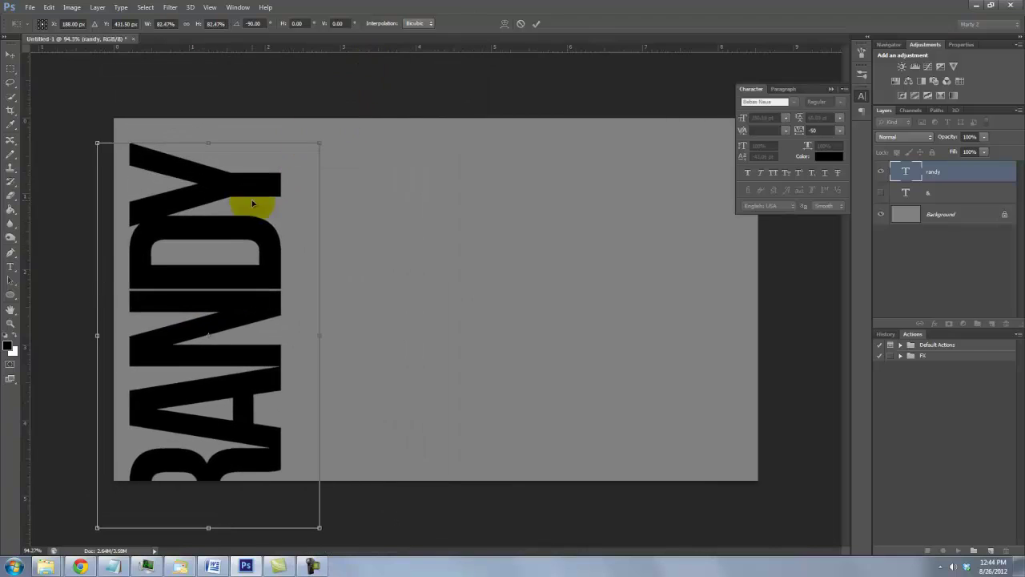
left_click_drag(252, 199, 239, 159)
left_click_drag(85, 102, 87, 116)
key("Left")
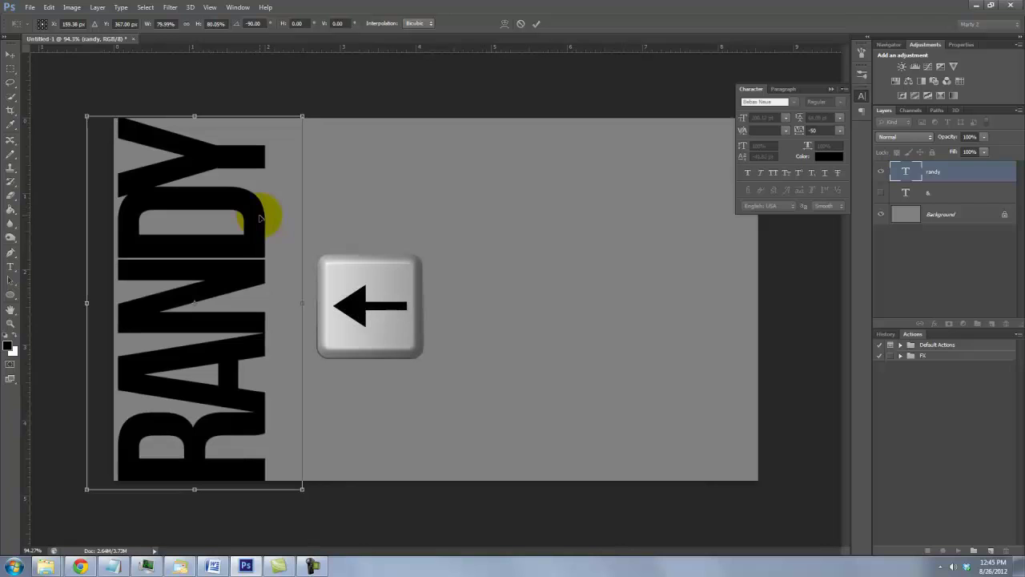
key("Left")
key("Left")
key("Left")
key("Left")
key("Left")
key("Left")
key("Left")
key("Return")
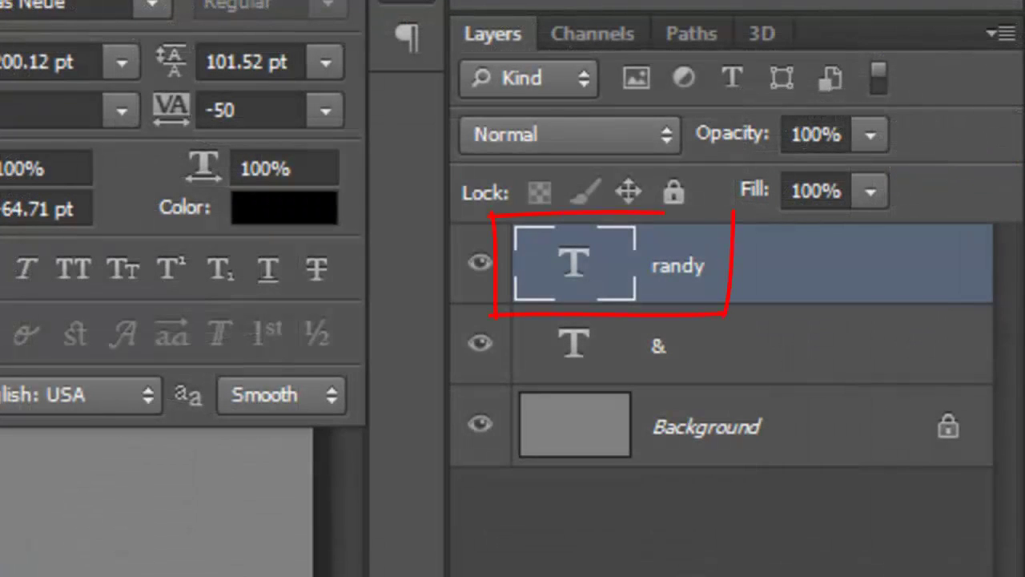
Duplicate the randy layer and move the copy straight right to mid-canvas.
key("ctrl+j")
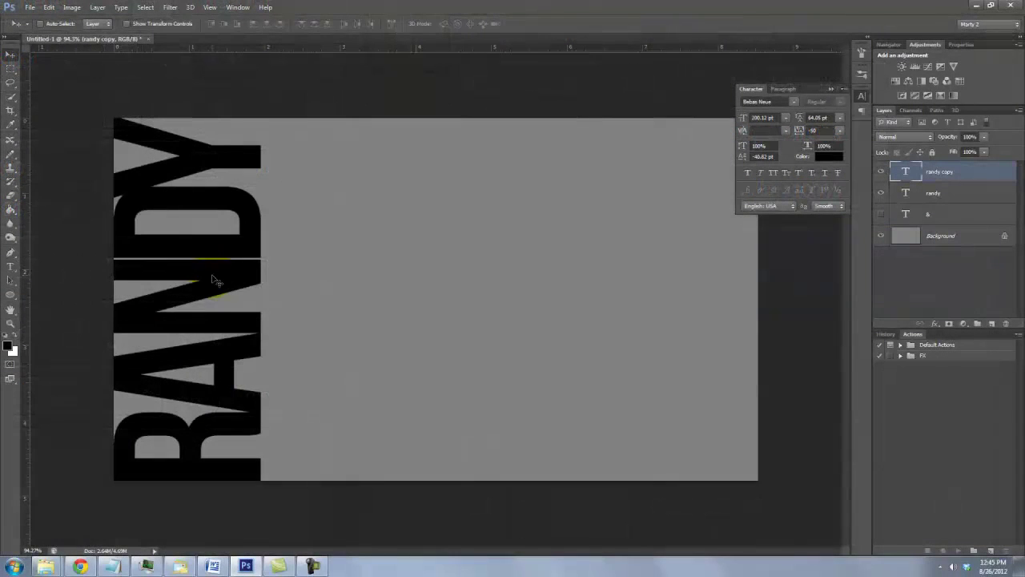
left_click(213, 280)
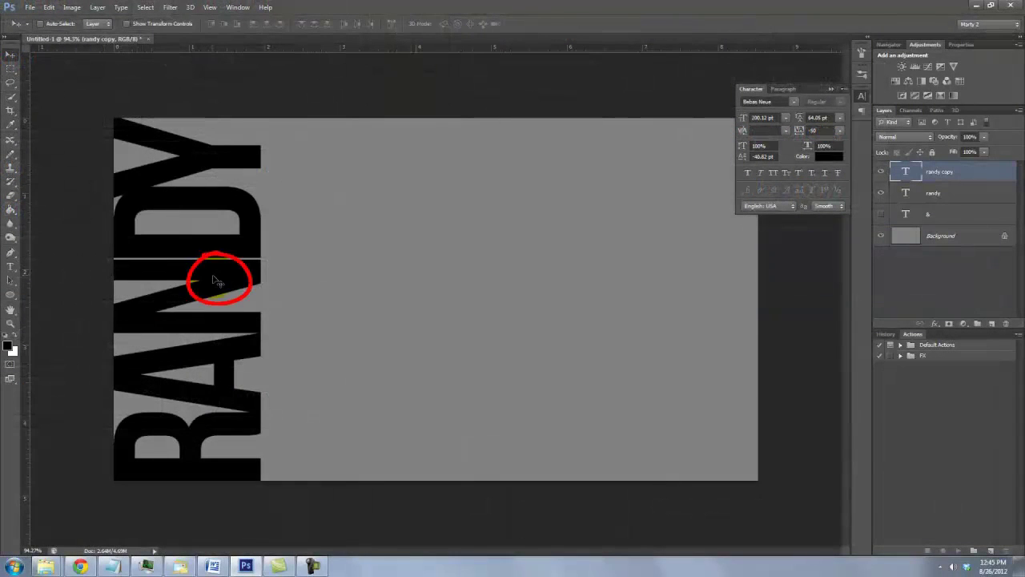
key("shift")
left_click_drag(214, 281, 541, 287)
Retype the copy as ROBIN and enlarge it from 200.12 pt to 226.12 pt.
key("t")
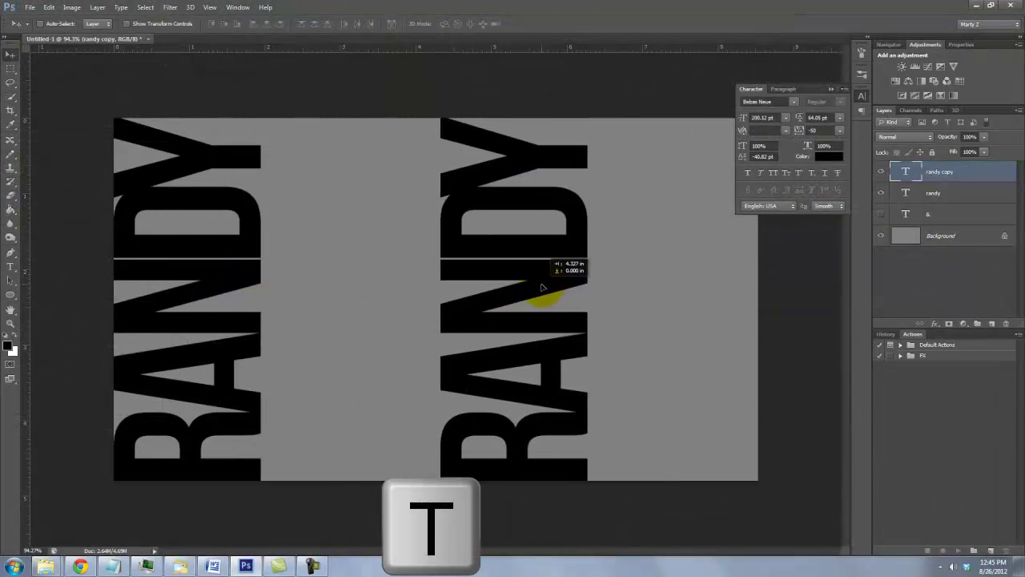
left_click_drag(430, 126, 557, 465)
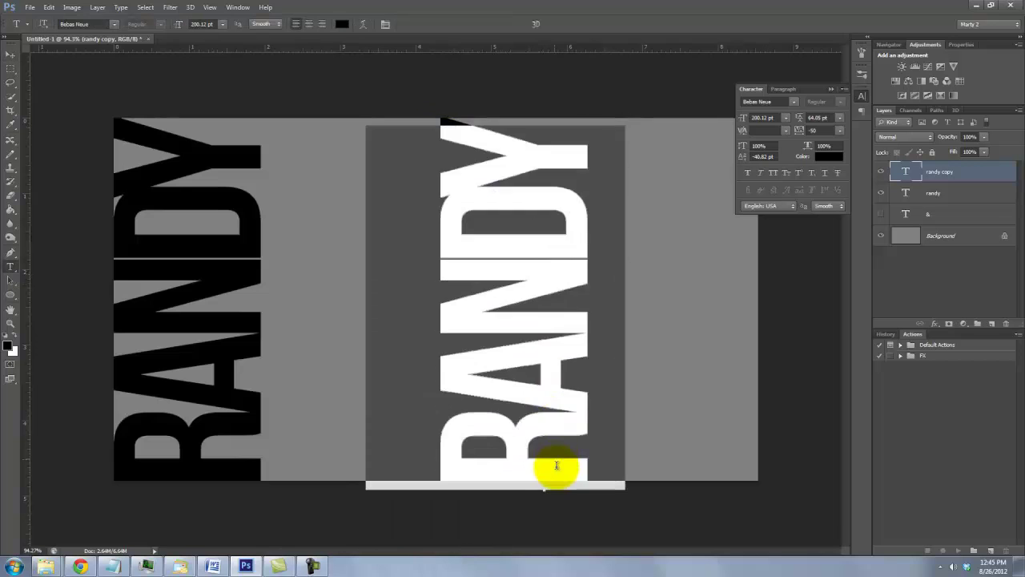
type("robin")
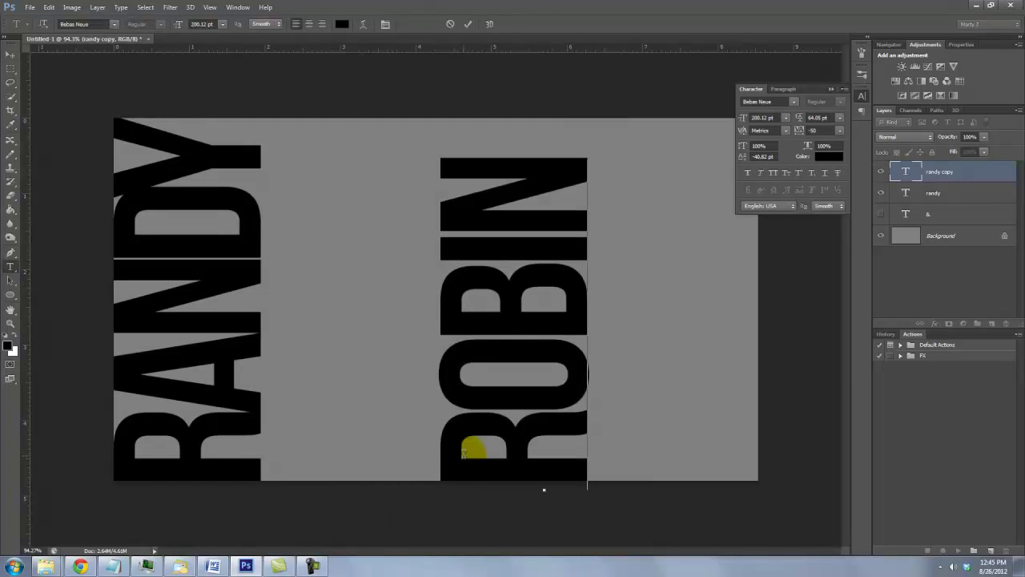
left_click_drag(590, 473, 401, 167)
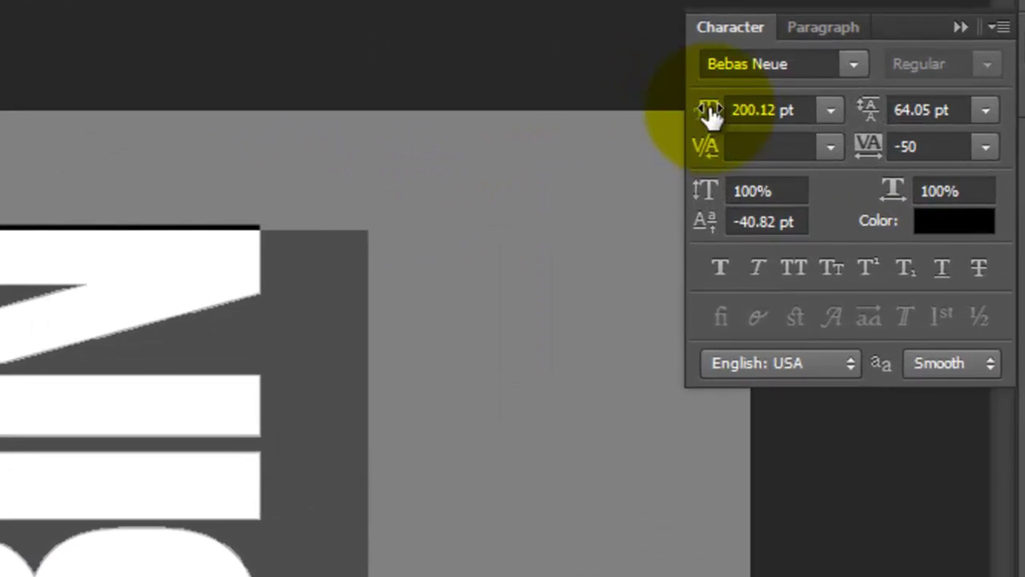
left_click_drag(726, 113, 758, 115)
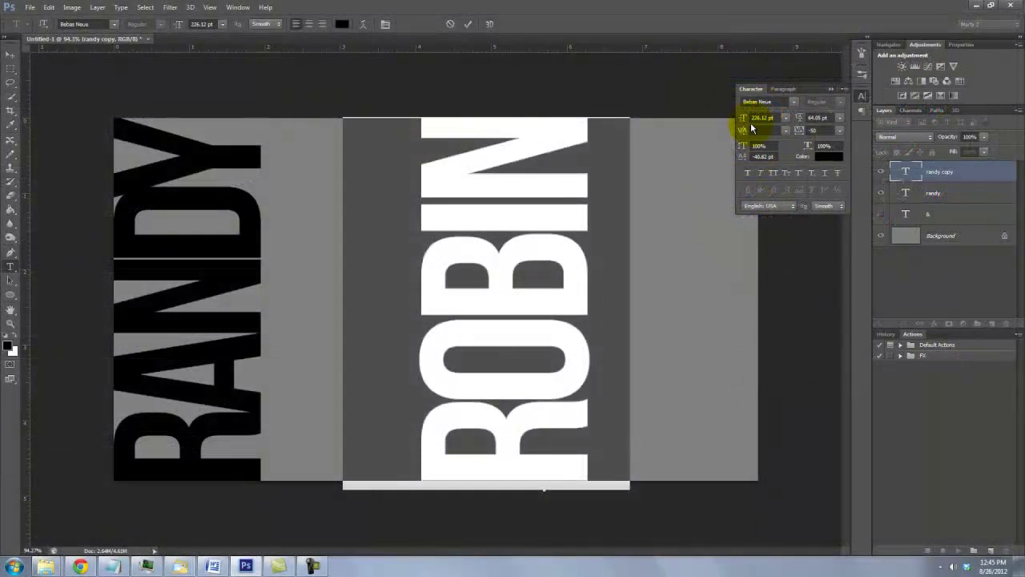
left_click(11, 55)
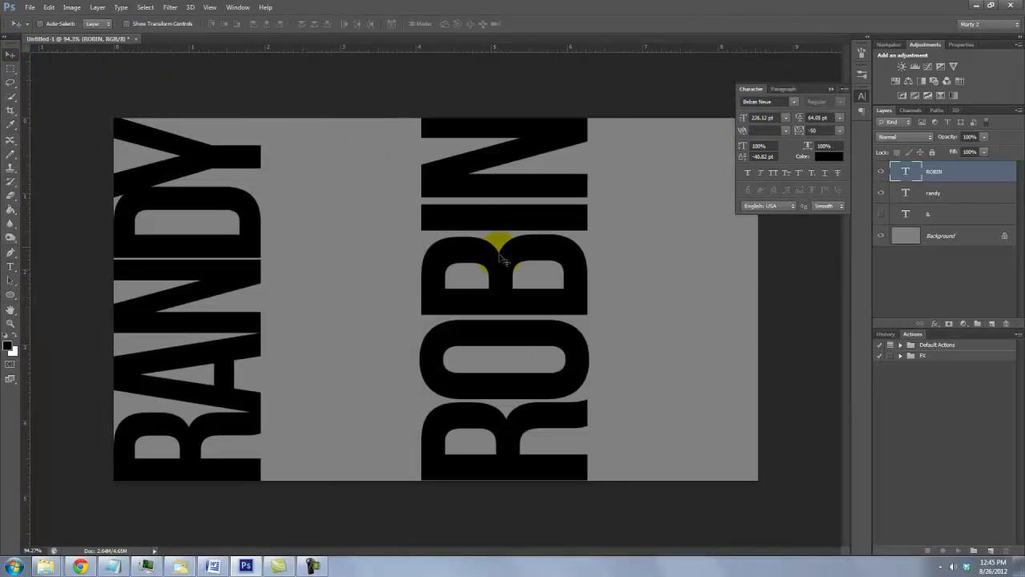
left_click_drag(506, 256, 533, 258)
Rotate ROBIN 180°, move it to the right edge, and show the ampersand again.
key("ctrl+t")
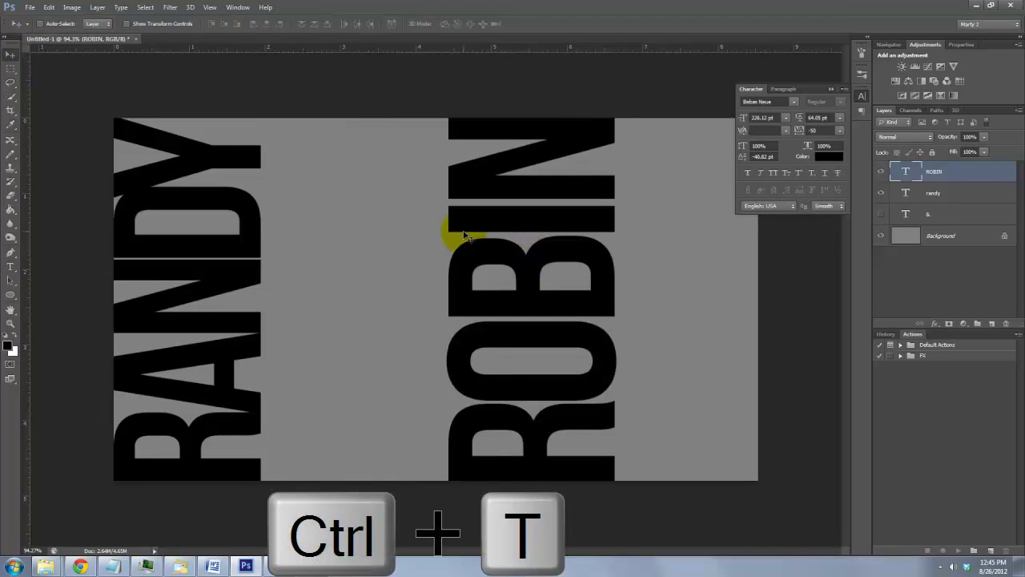
left_click_drag(373, 84, 682, 360)
left_click(832, 89)
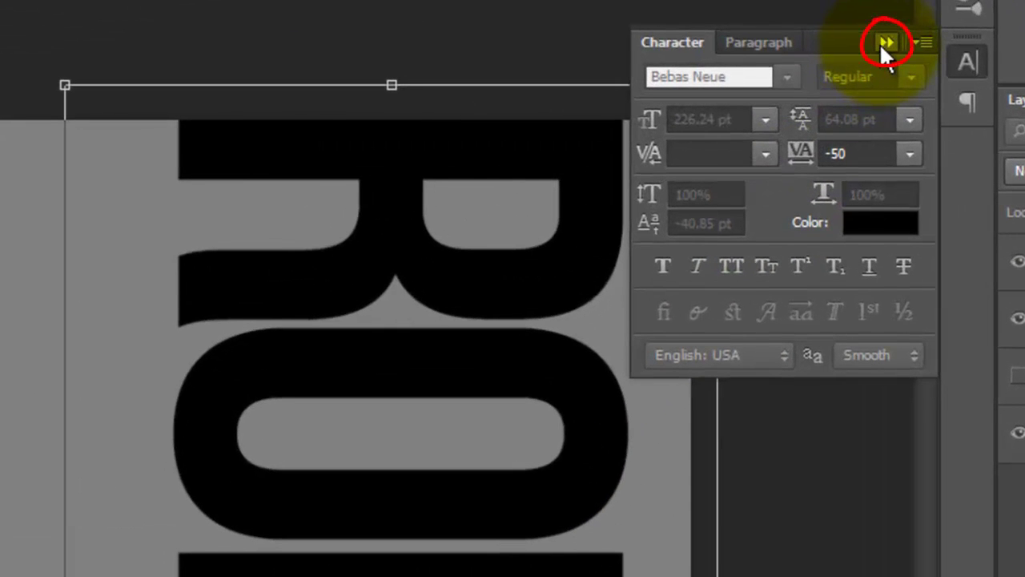
left_click_drag(454, 328, 519, 355)
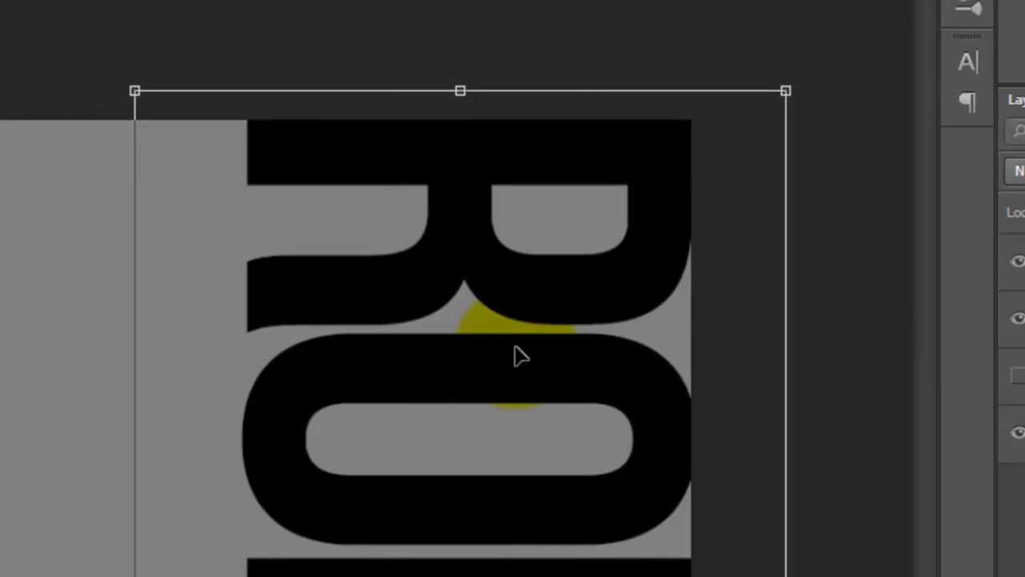
key("Return")
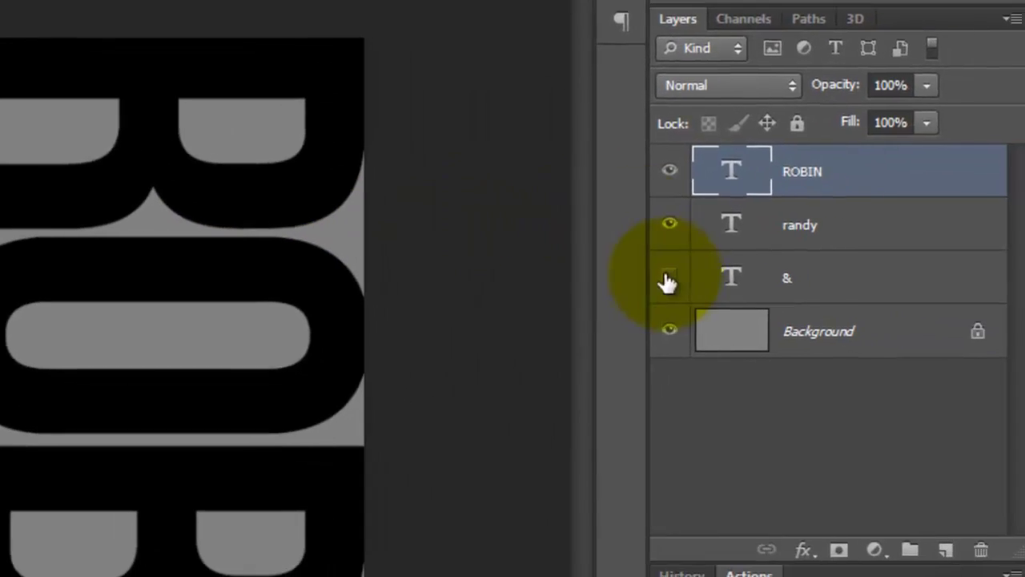
left_click(663, 281)
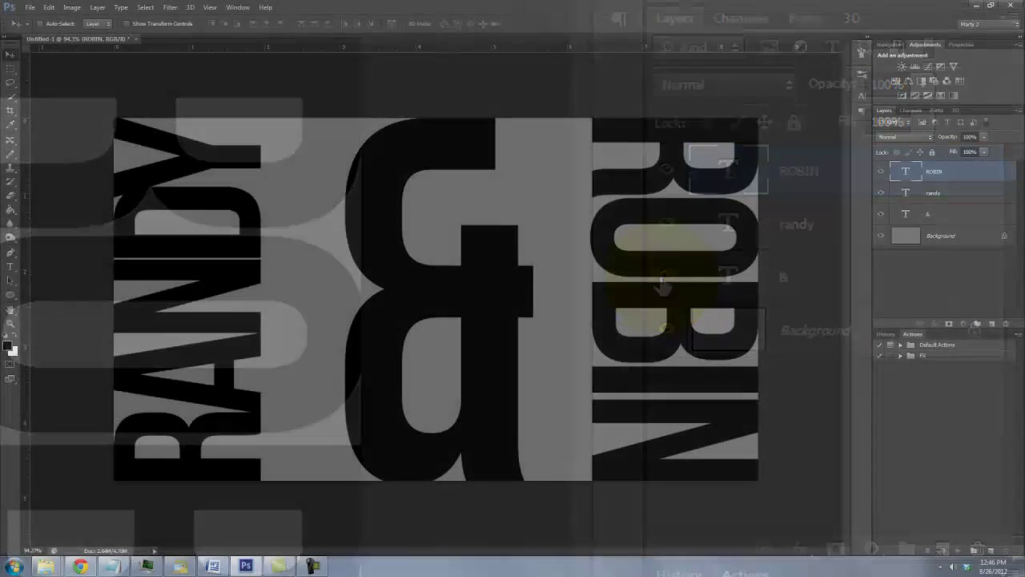
Stretch ROBIN wider on both left and right sides.
key("ctrl+t")
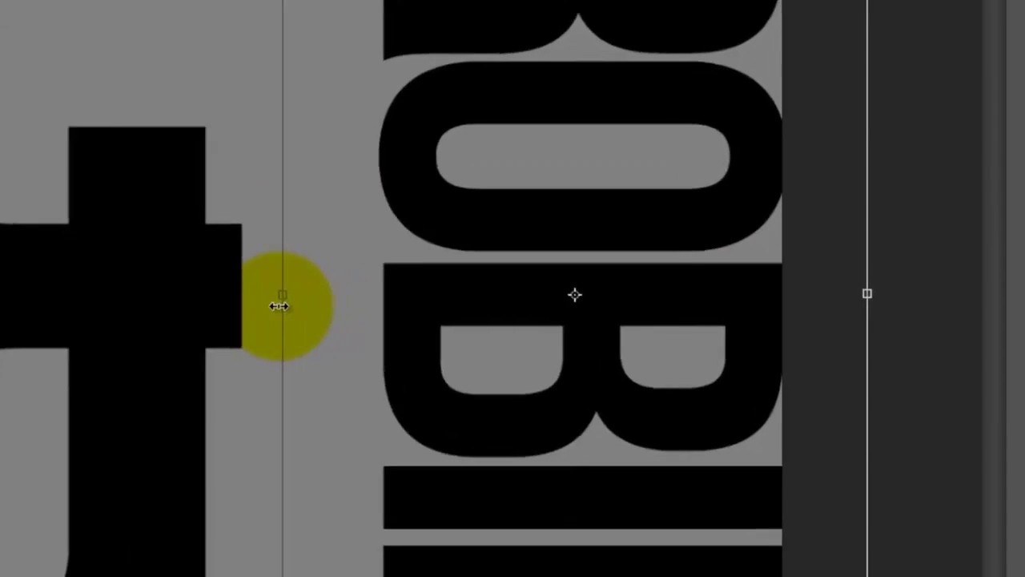
left_click_drag(550, 294, 462, 302)
left_click_drag(40, 316, 37, 316)
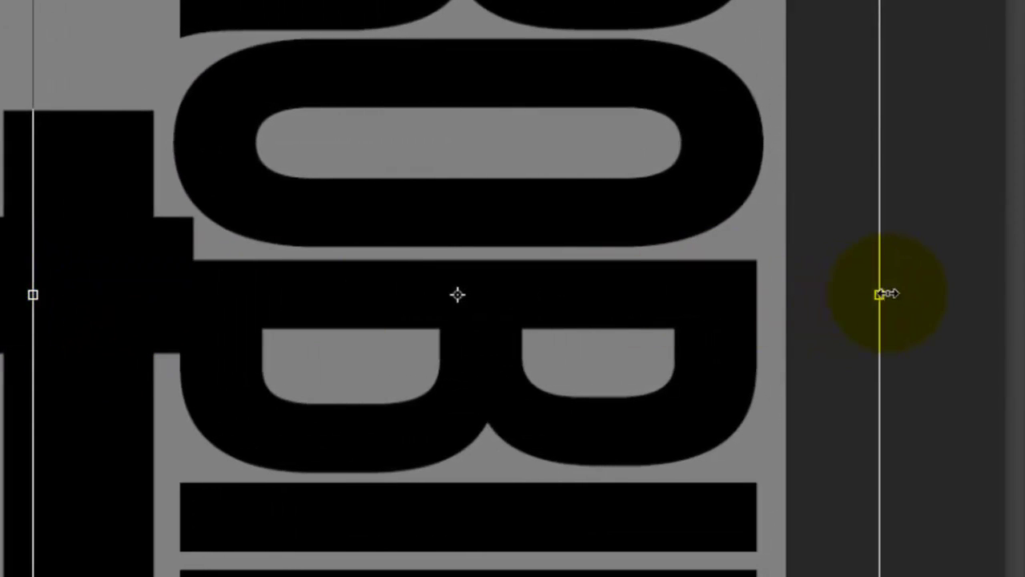
left_click_drag(879, 294, 913, 294)
left_click_drag(33, 295, 37, 296)
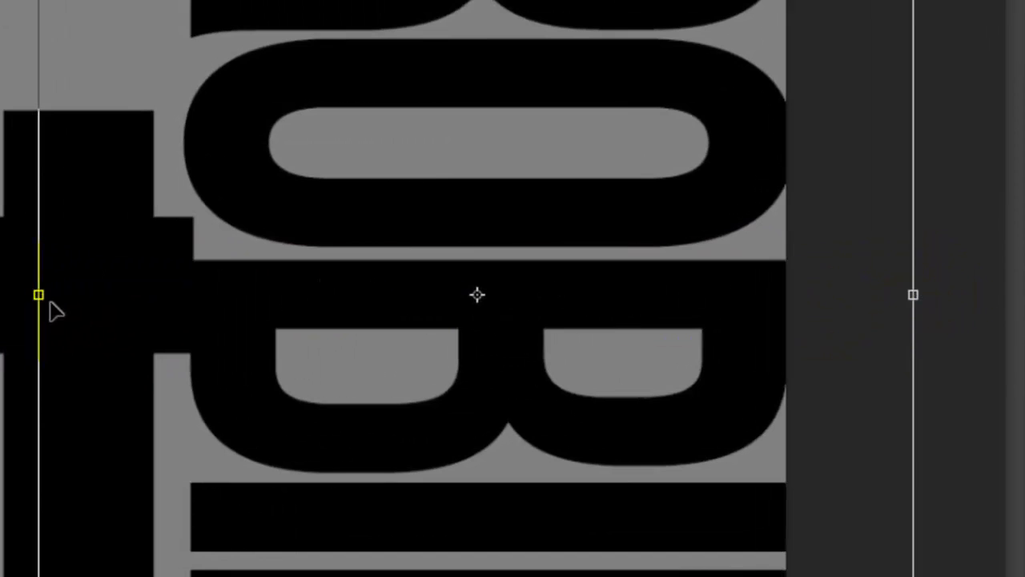
key("Return")
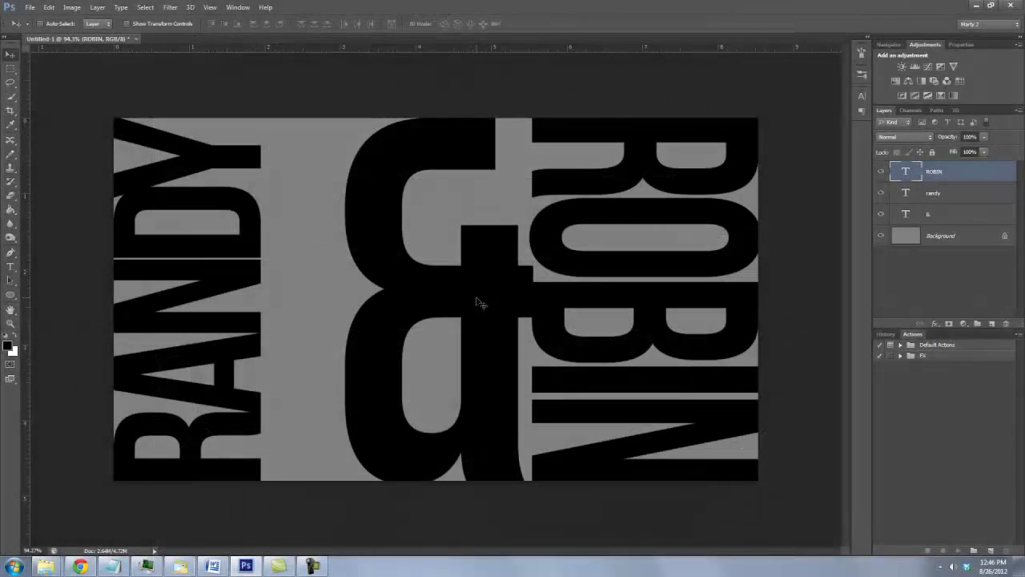
Stretch RANDY wider to the right, to about 4.273 in.
left_click(931, 195)
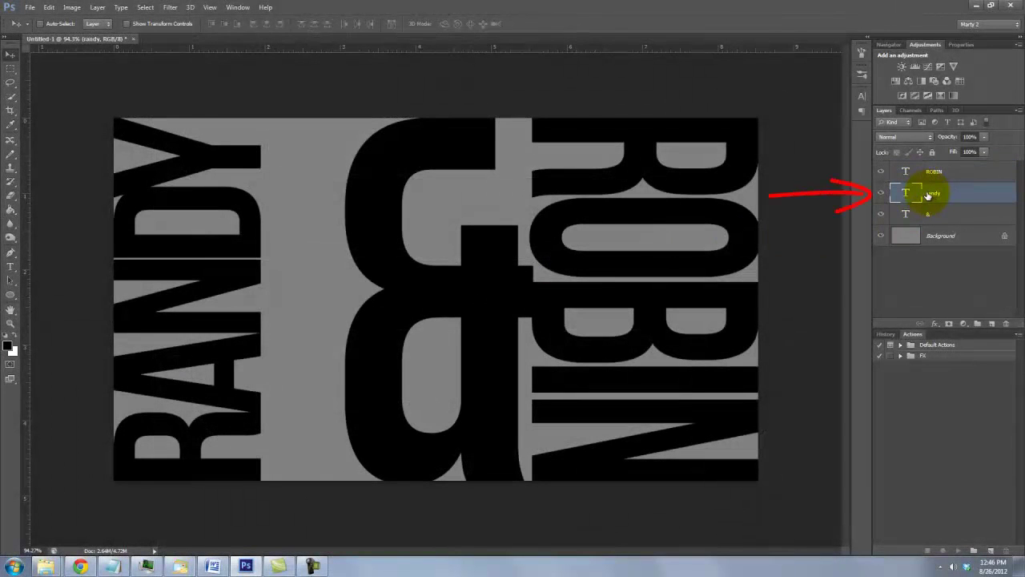
key("ctrl+t")
left_click_drag(275, 299, 356, 299)
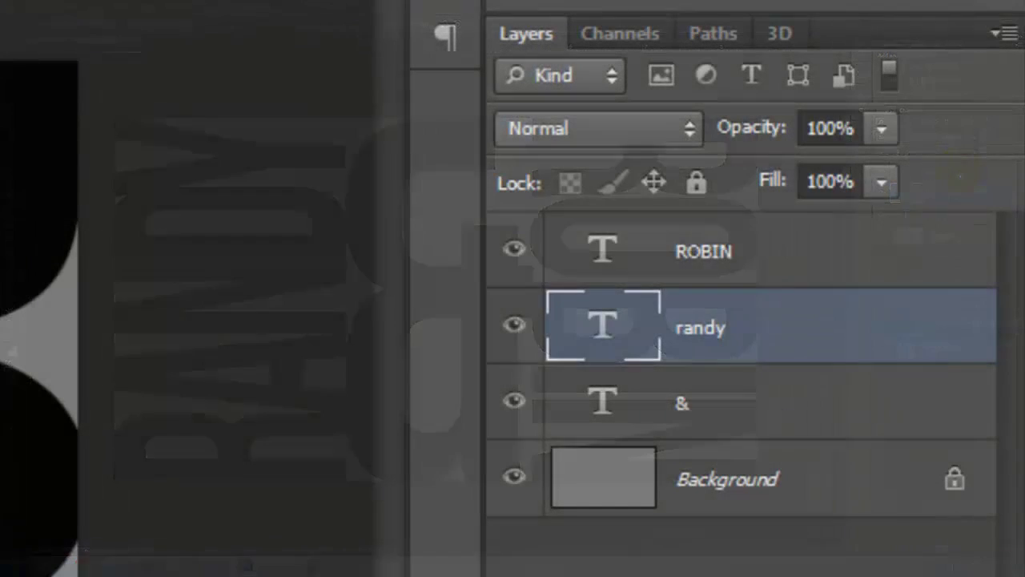
Merge all visible layers into a new Layer 1 above ROBIN.
left_click(961, 175)
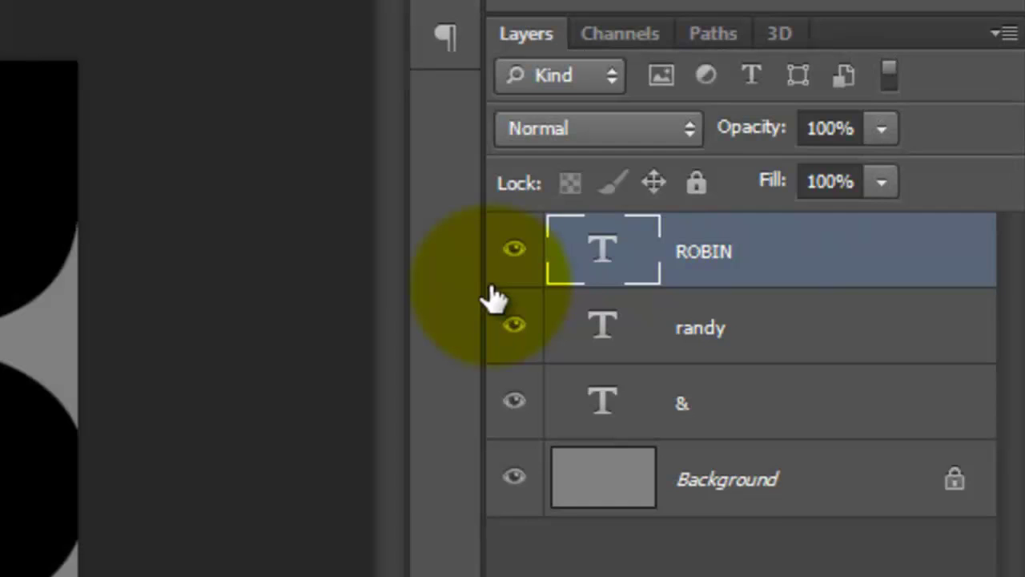
key("ctrl+shift+alt+e")
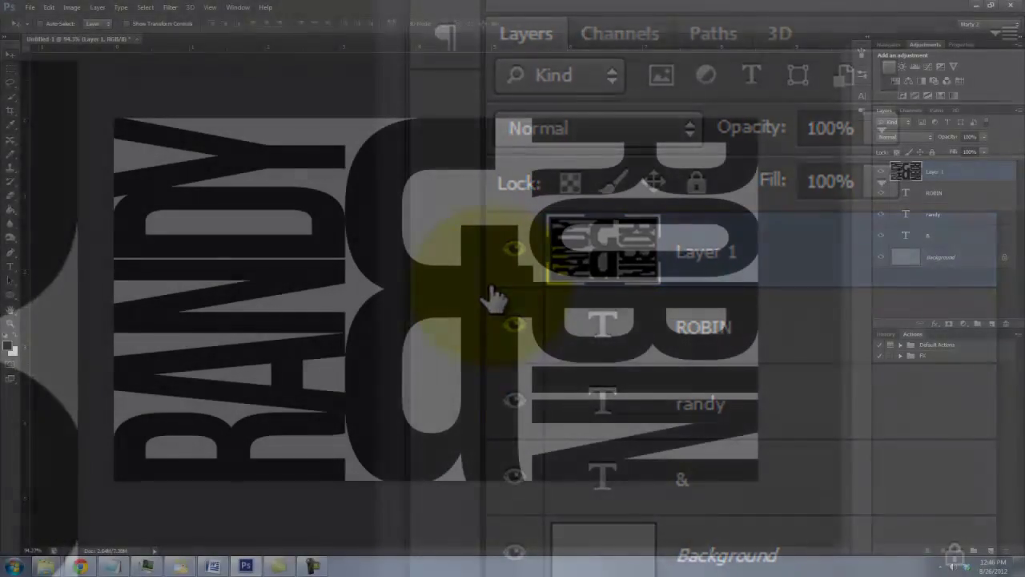
key("ctrl+0")
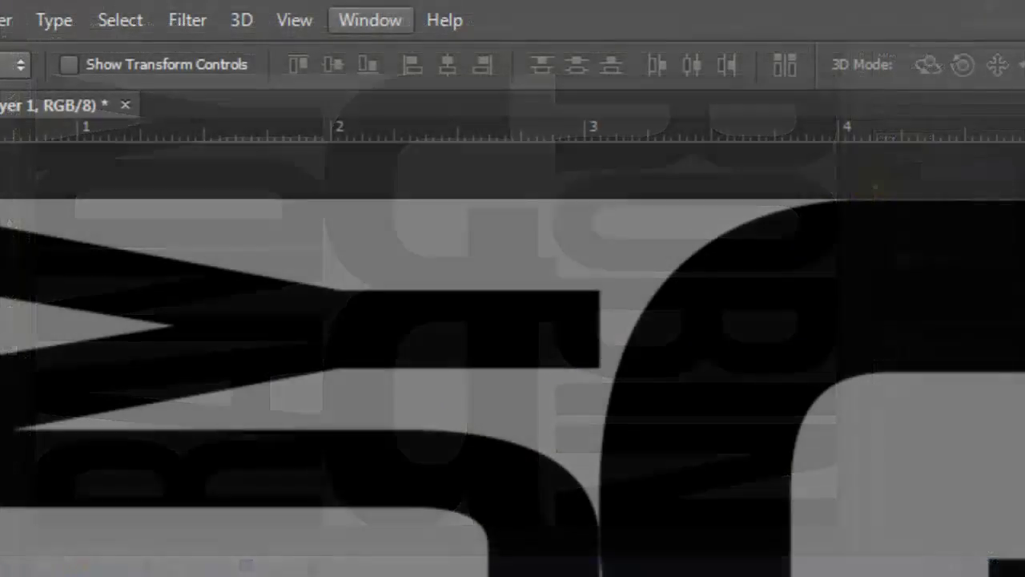
Show the Swatches panel as large thumbnails, docked with the other panels.
left_click(370, 20)
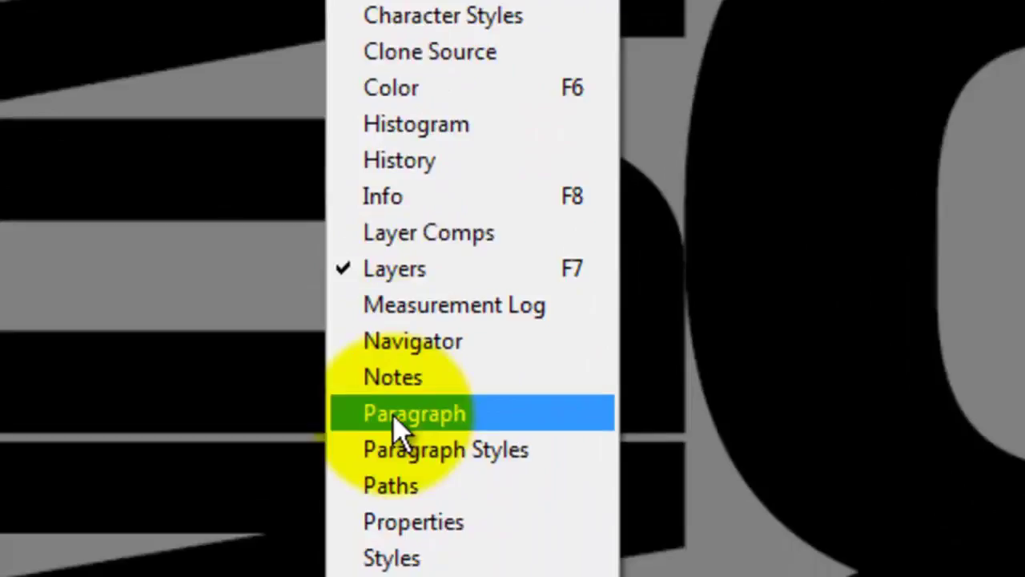
left_click(498, 192)
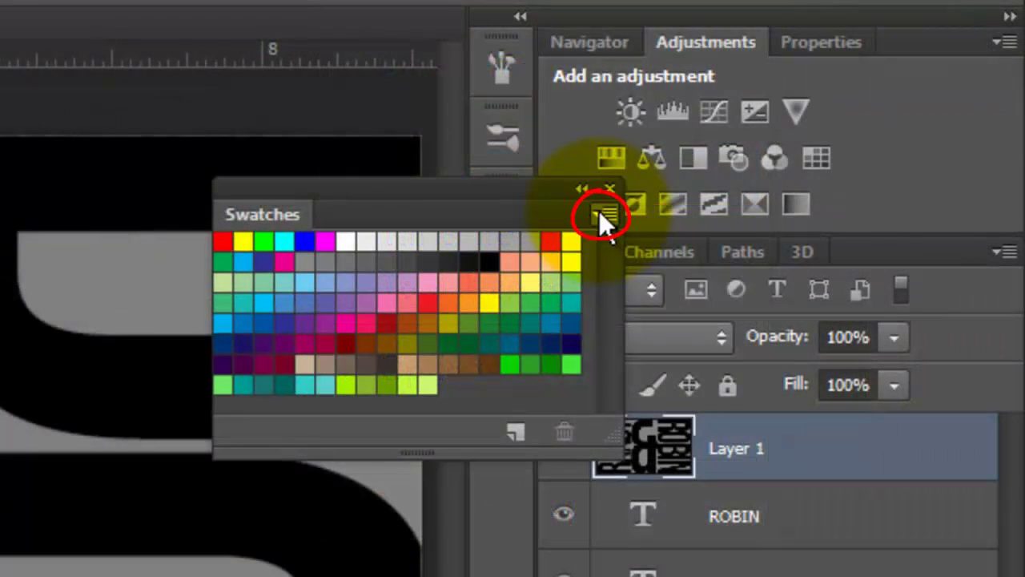
left_click(603, 213)
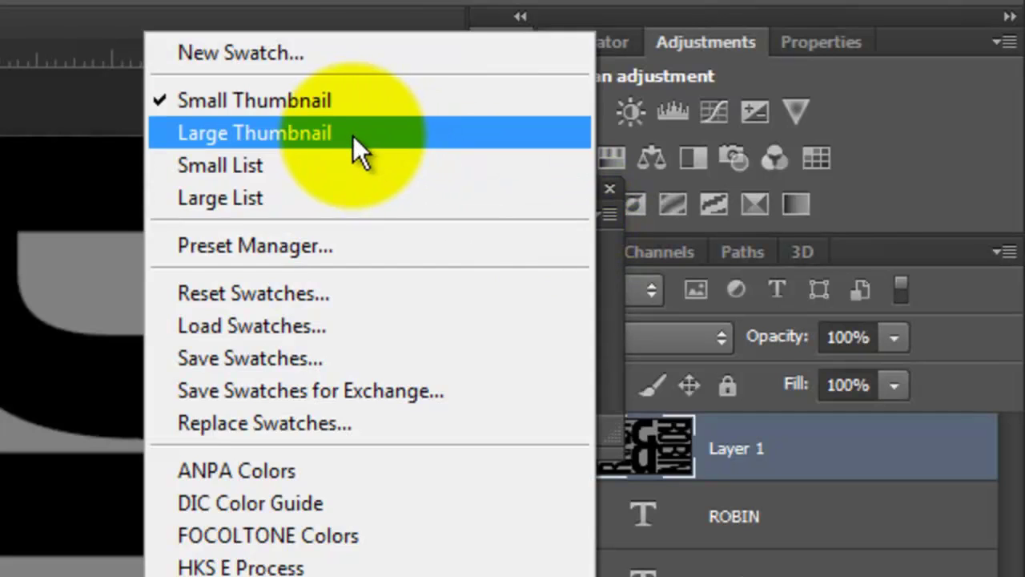
left_click(353, 134)
left_click_drag(336, 208, 618, 48)
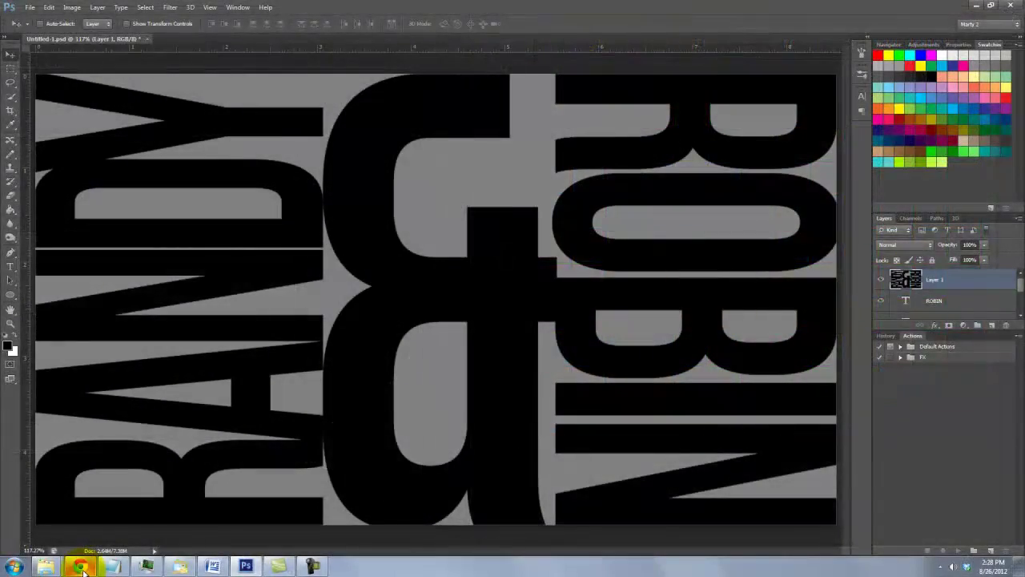
Shift the Color Scheme Designer hue to red and load mypalette (2).aco into Photoshop.
left_click(82, 567)
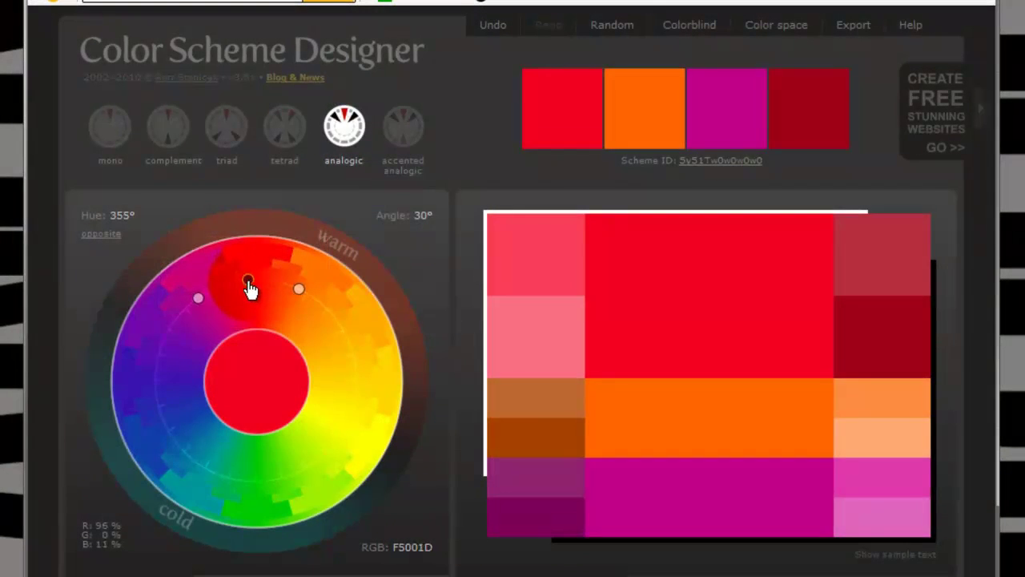
left_click_drag(247, 285, 253, 319)
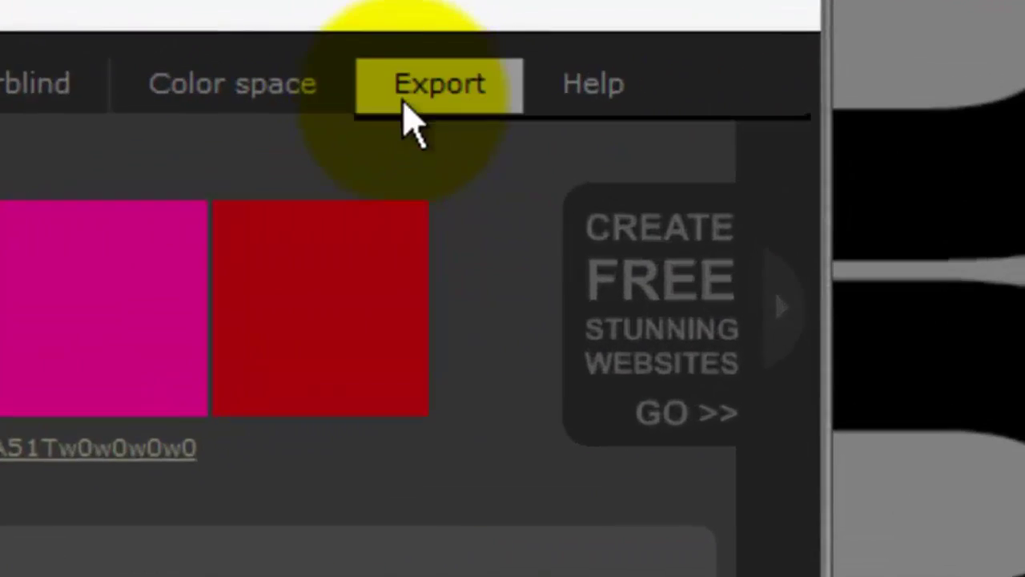
left_click(854, 27)
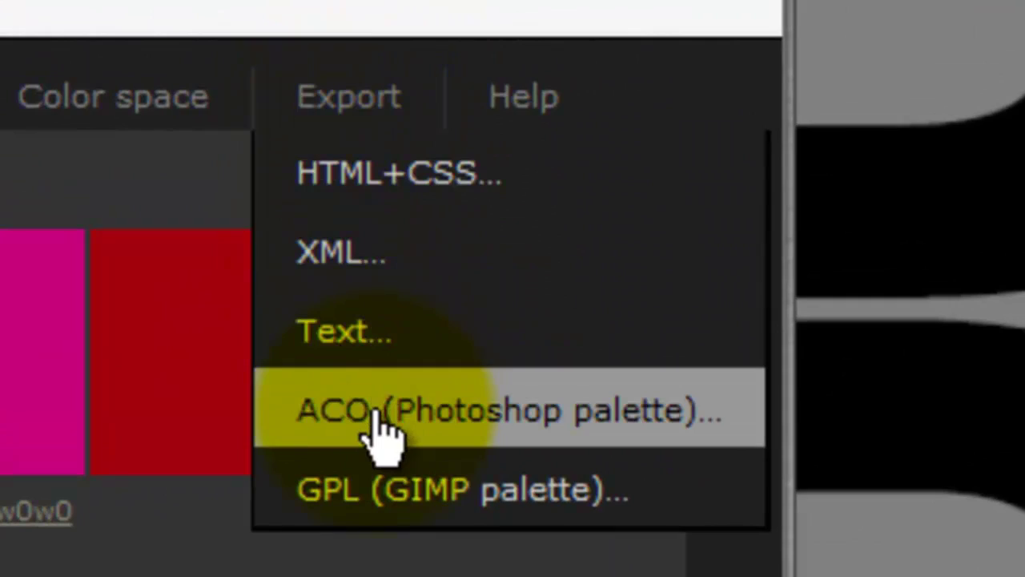
left_click(377, 429)
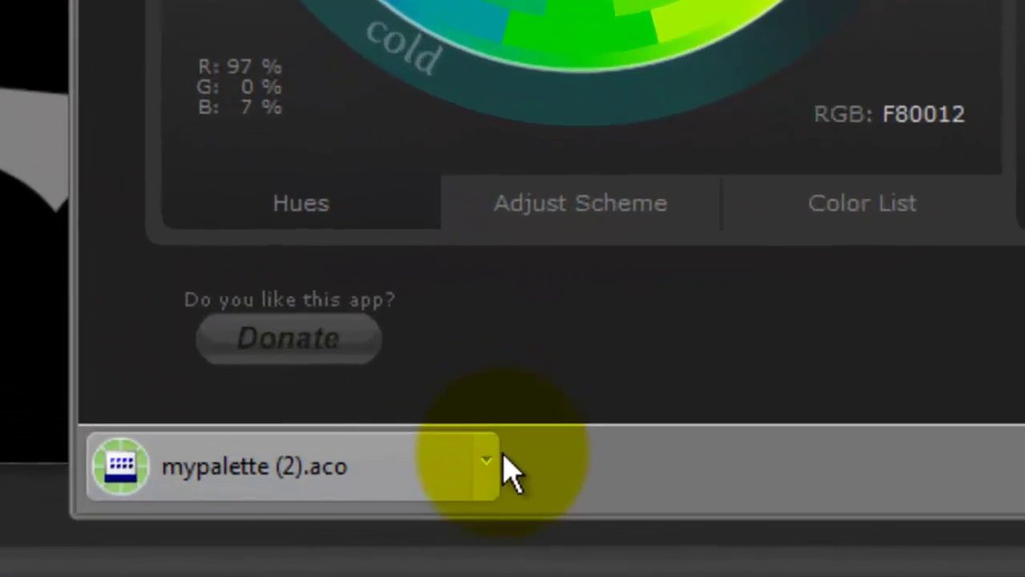
left_click(296, 526)
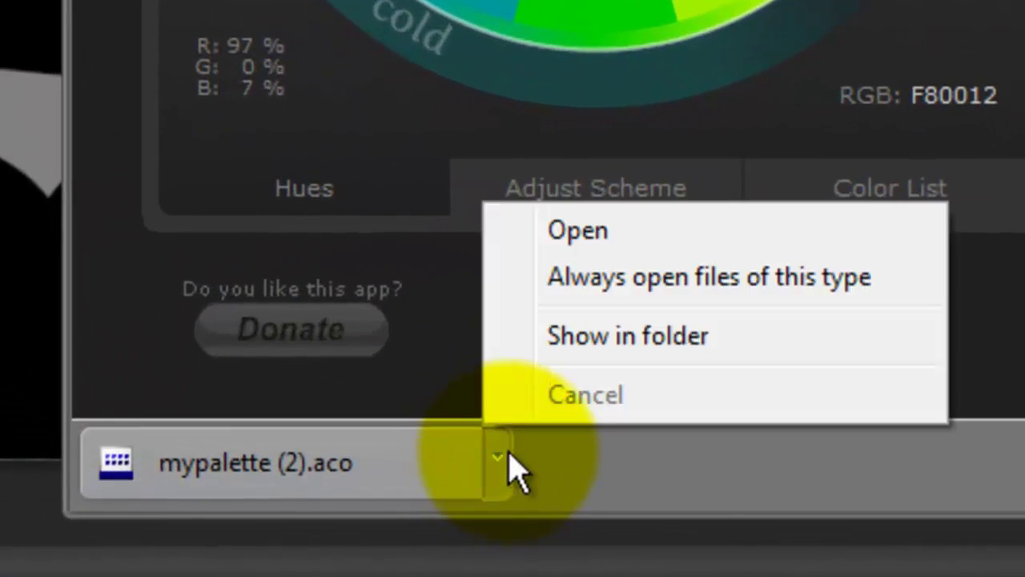
left_click(604, 229)
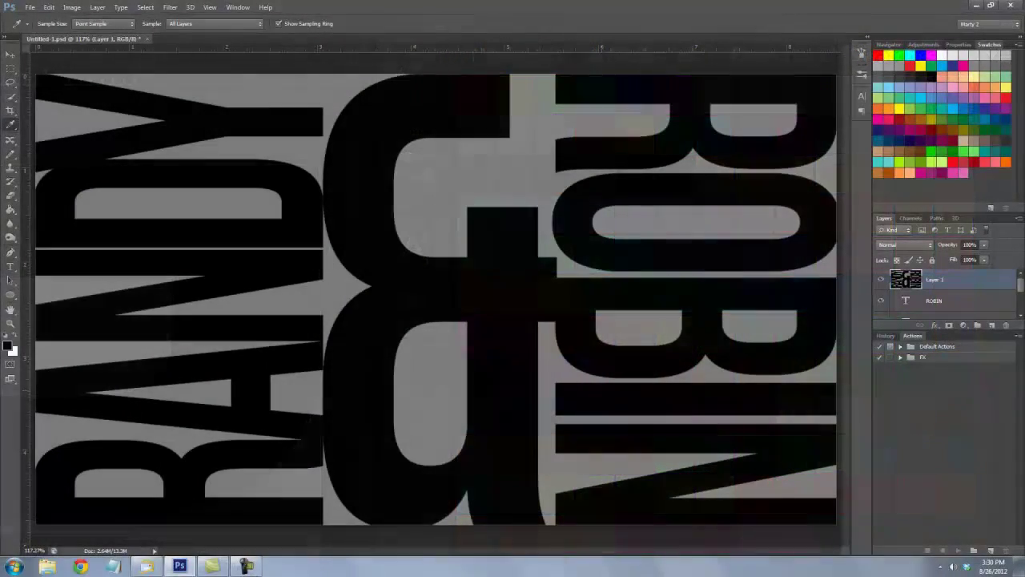
Paint-bucket magenta into the ampersand counter, ROBIN's R counter and RANDY's A counter.
key("i")
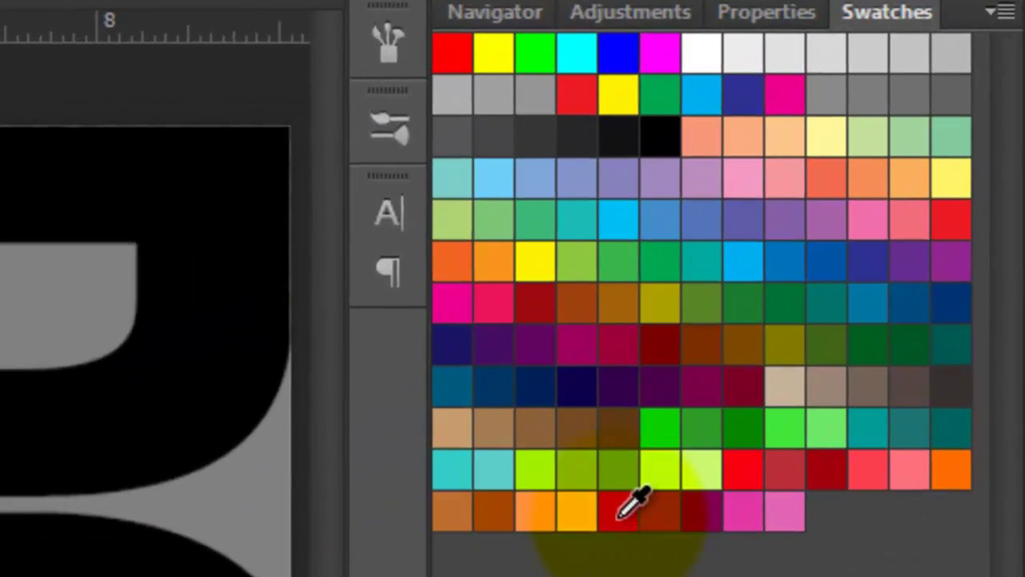
left_click(920, 173)
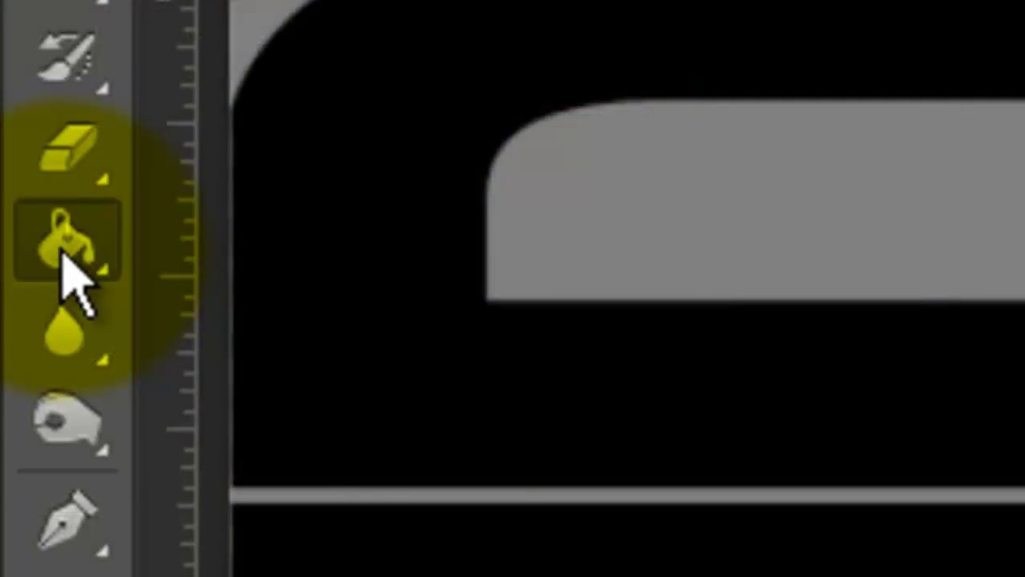
left_click(64, 248)
left_click(242, 304)
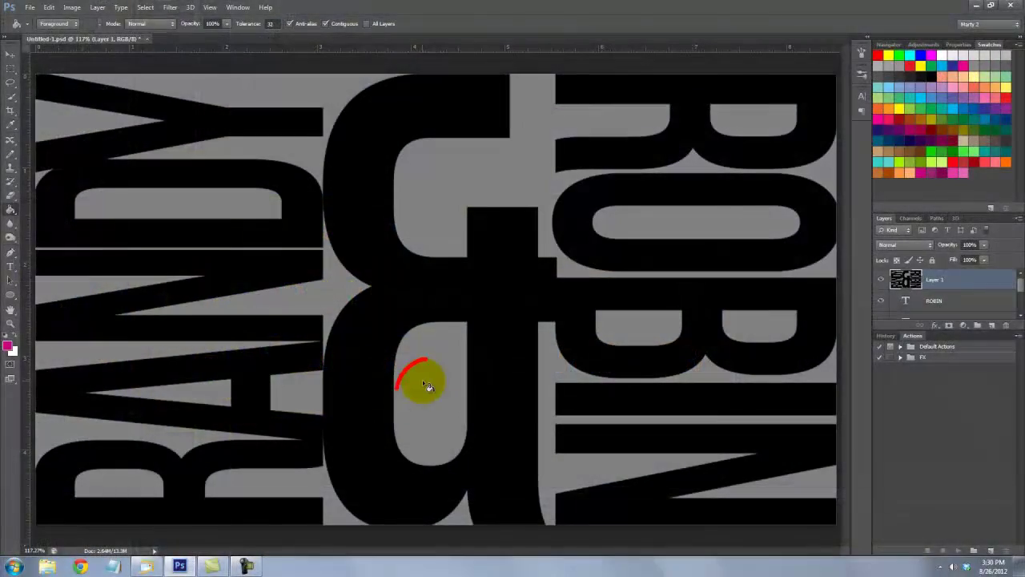
left_click(425, 385)
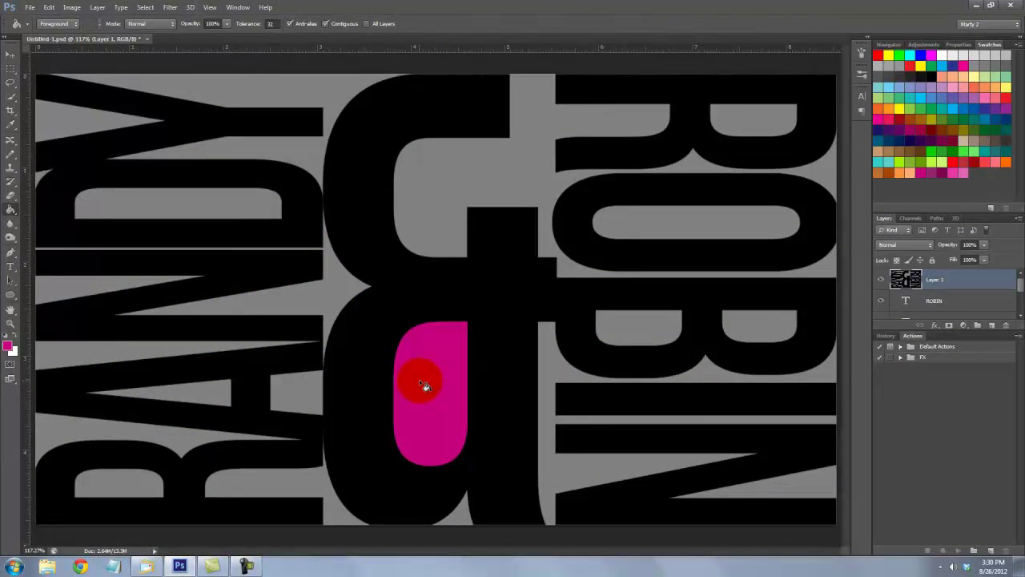
left_click(745, 120)
left_click(54, 292)
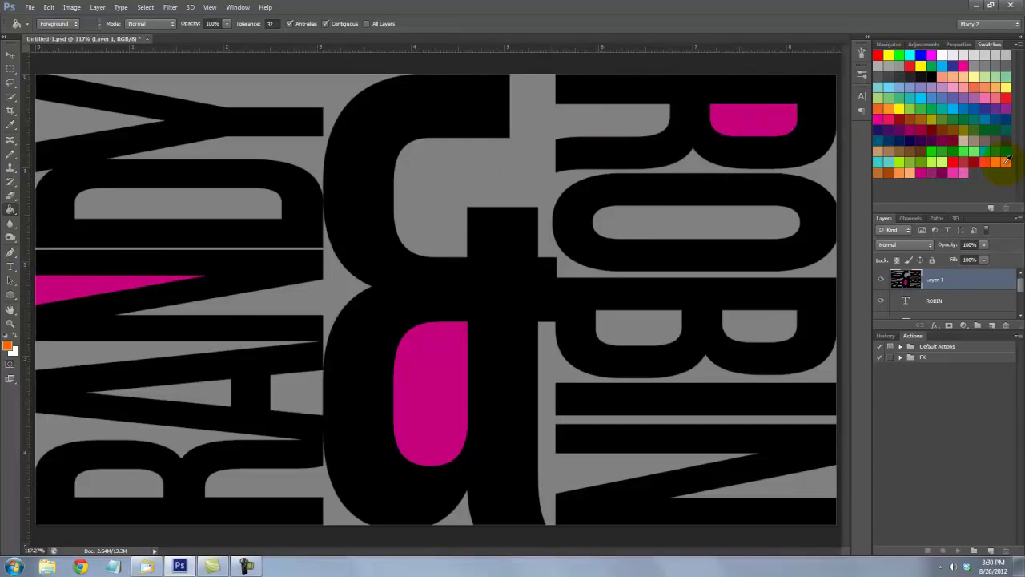
Fill the O, A, D counters and remaining gaps with orange, dark orange, red and others.
left_click(685, 221)
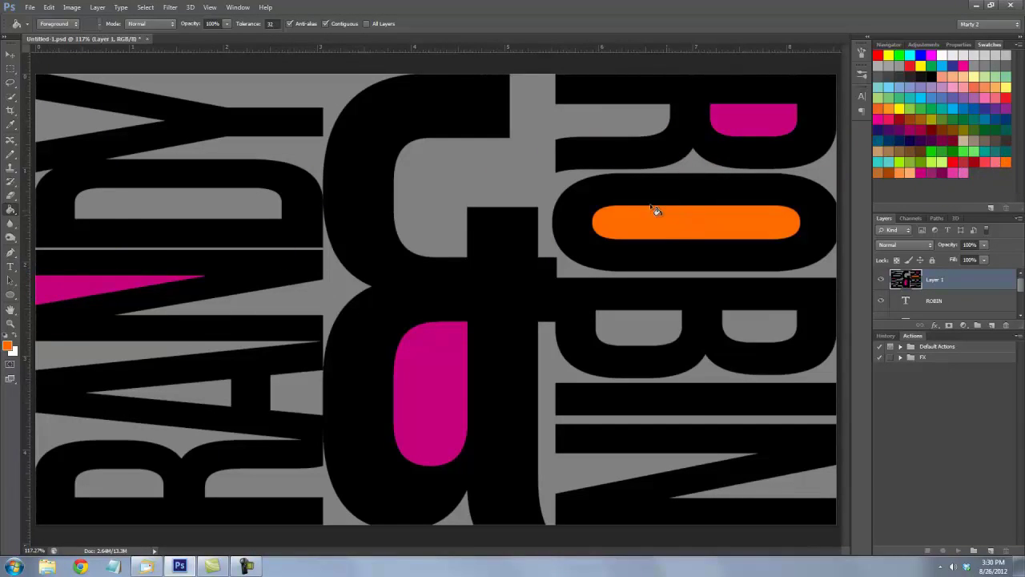
left_click(90, 118)
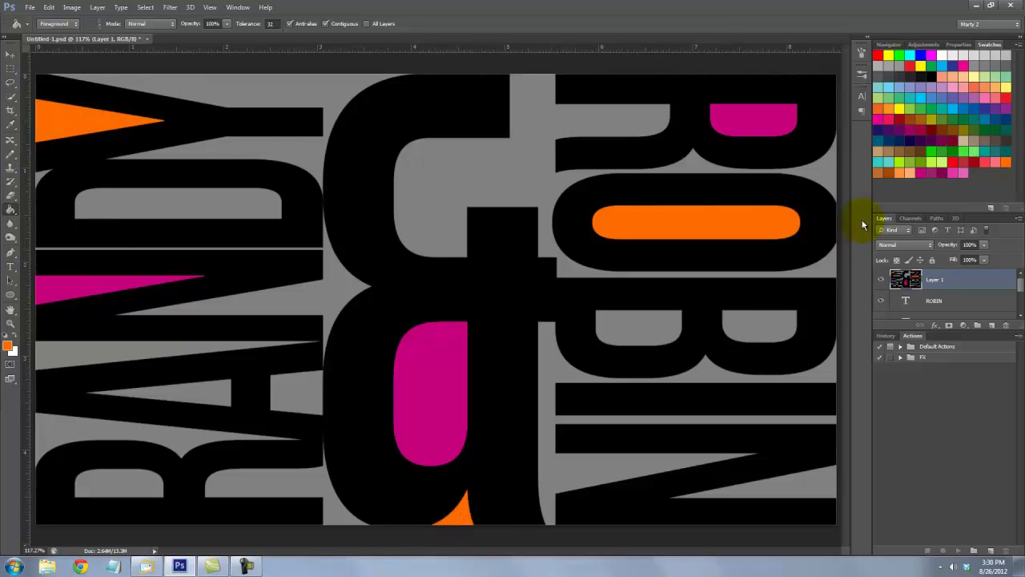
left_click(203, 200)
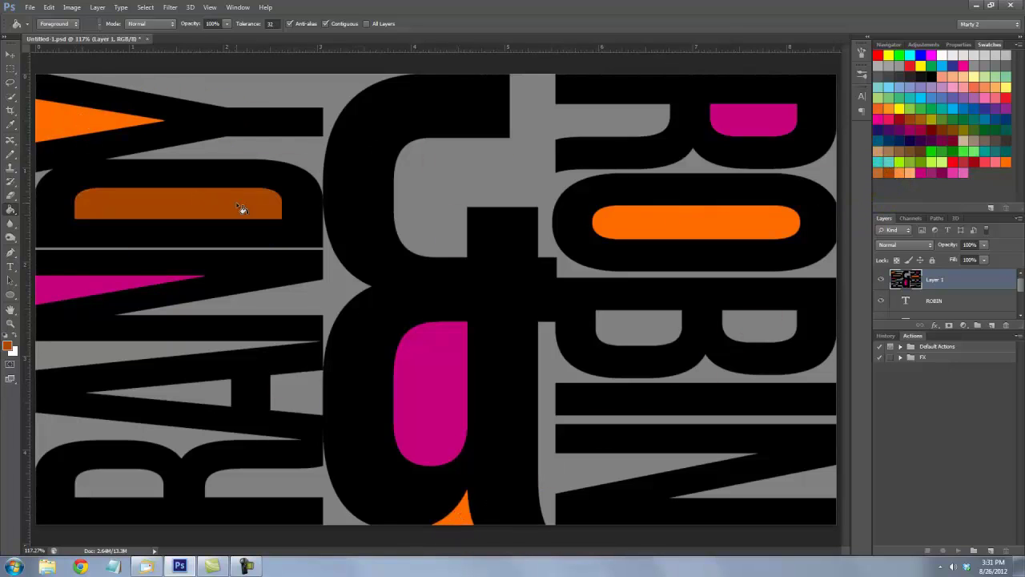
left_click(808, 483)
left_click(296, 485)
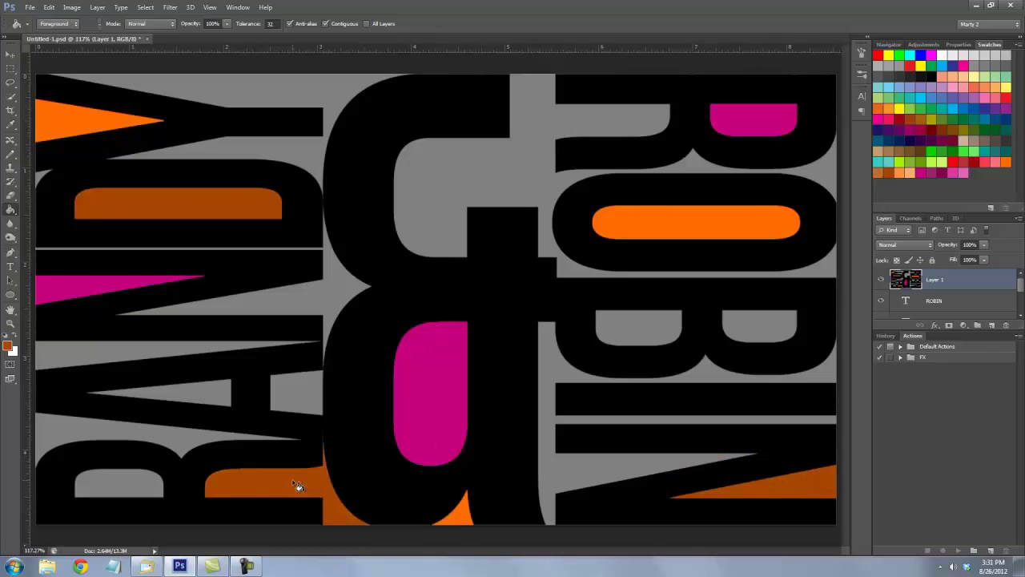
left_click(325, 297)
left_click(755, 324)
left_click(120, 482)
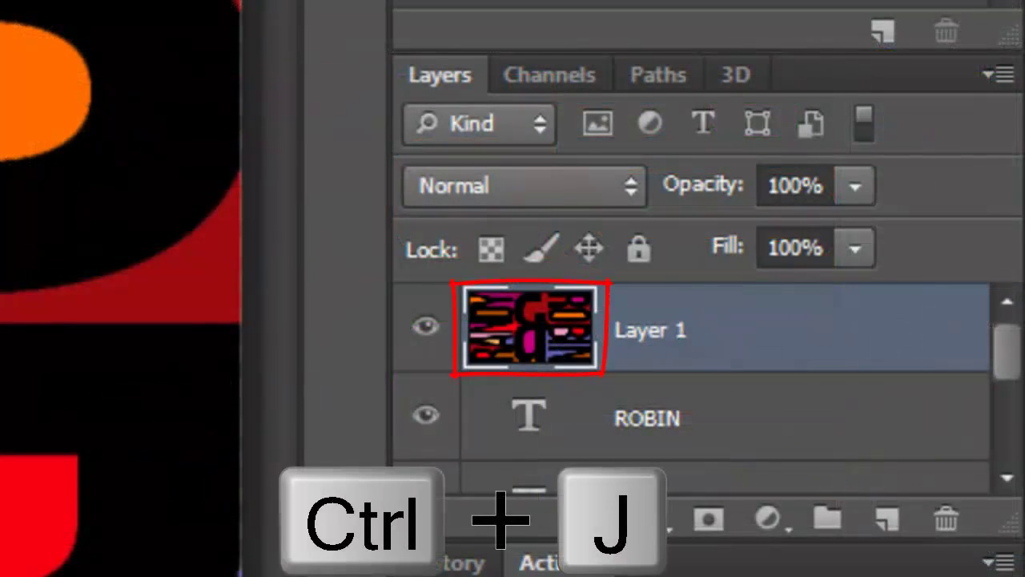
Duplicate Layer 1 and add a 50% opacity colorized Hue/Saturation layer at saturation 100.
key("ctrl+j")
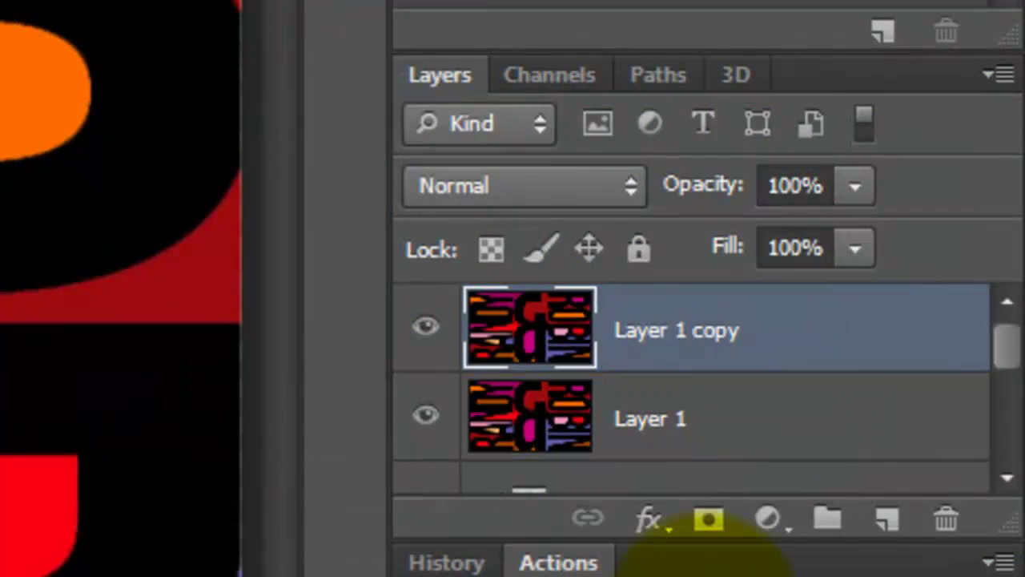
left_click(769, 520)
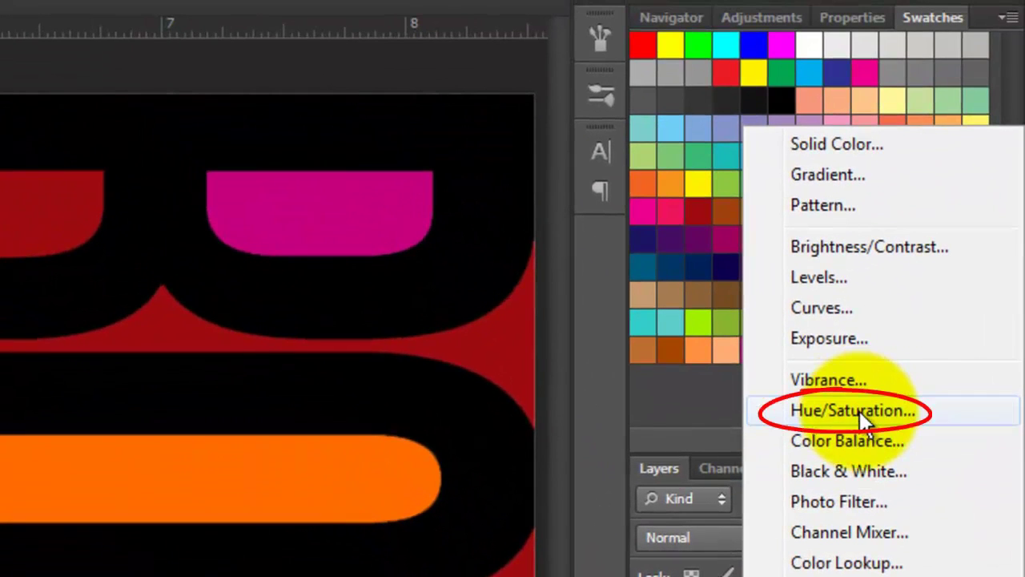
left_click(860, 411)
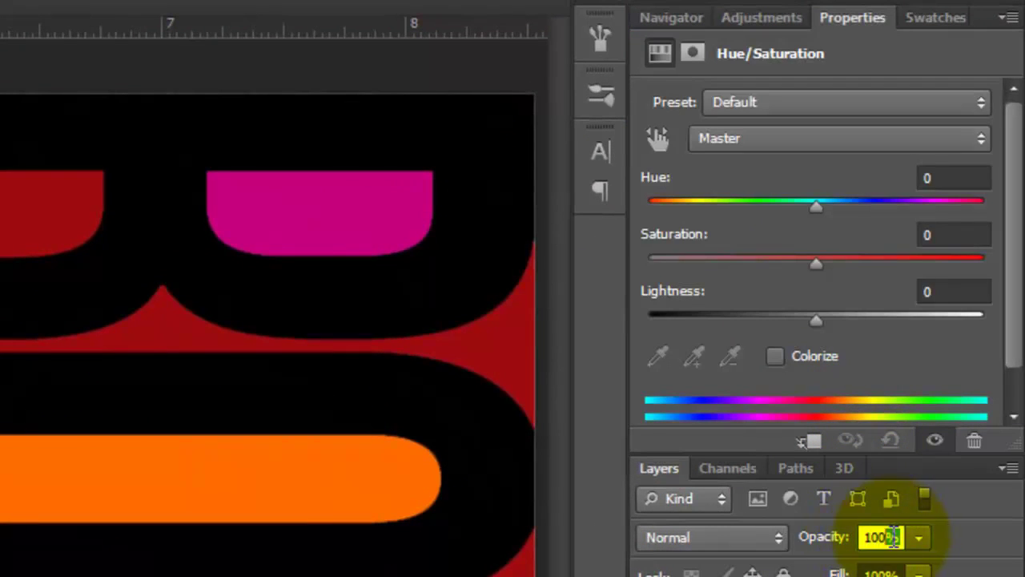
type("50")
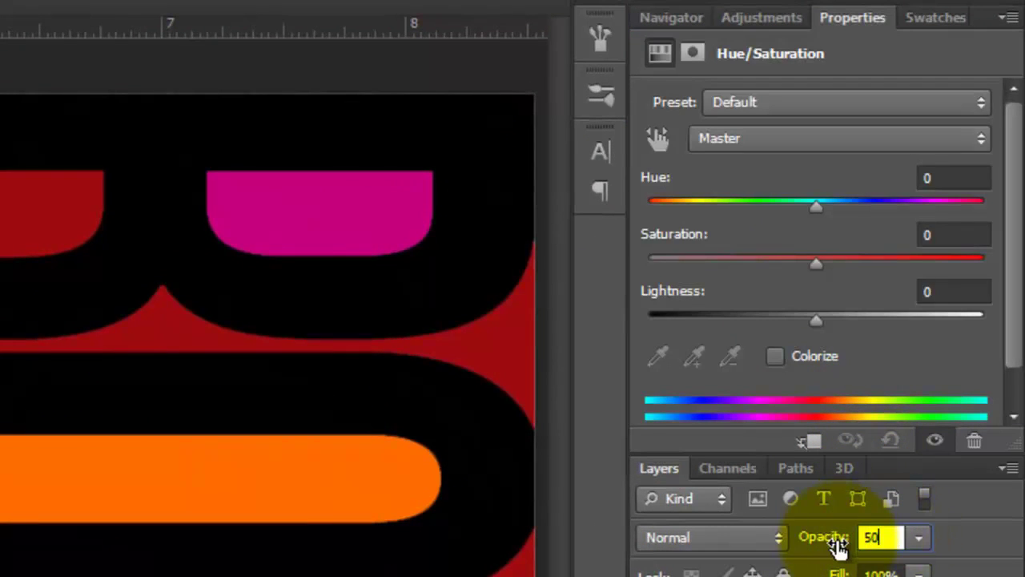
left_click(775, 357)
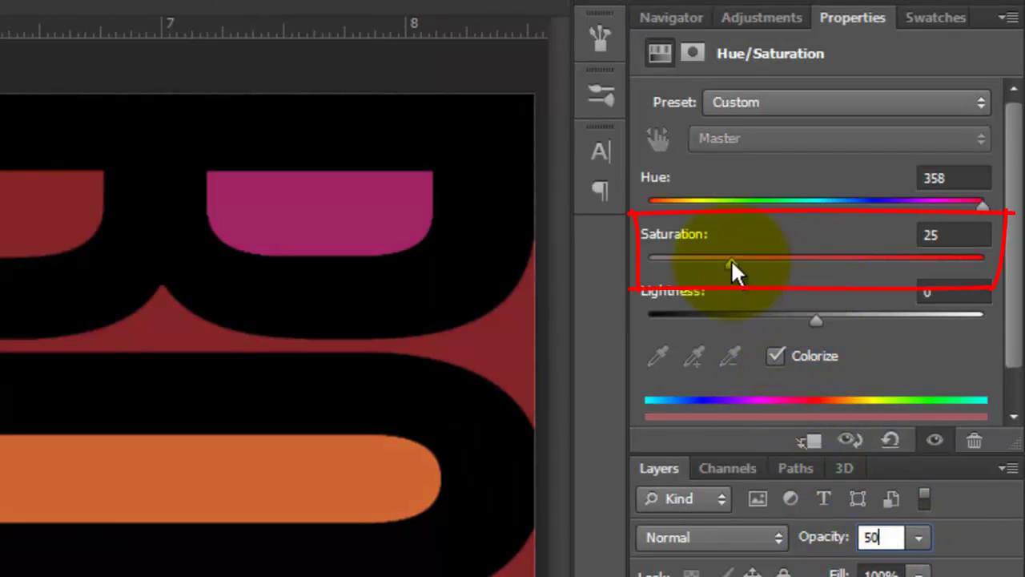
left_click_drag(734, 269, 984, 264)
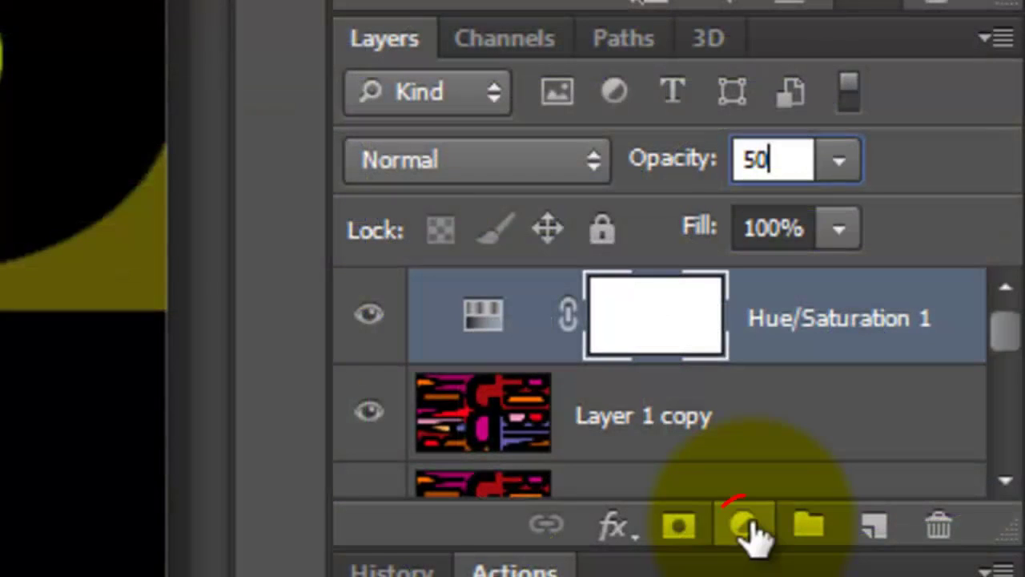
Add a Vibrance adjustment layer with Vibrance and Saturation at +100, then reselect Hue/Saturation 1.
left_click(747, 525)
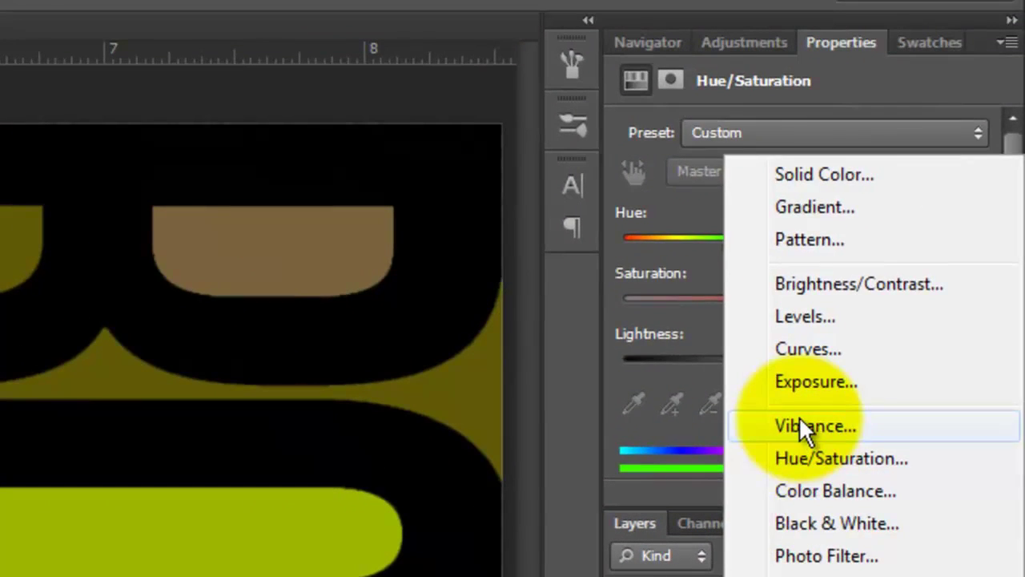
left_click(805, 426)
left_click_drag(802, 163, 1004, 160)
left_click_drag(801, 224, 1001, 217)
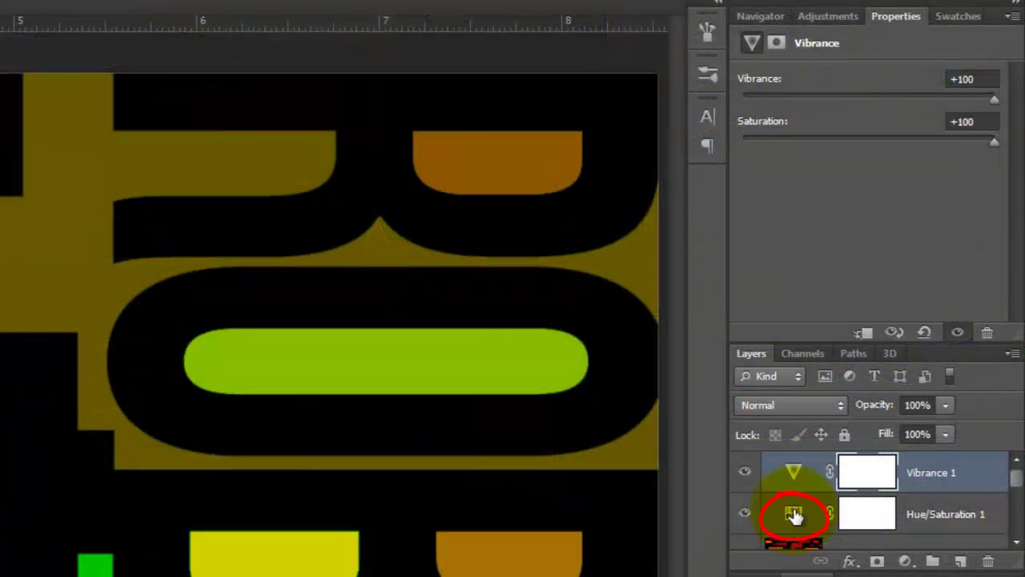
left_click(793, 515)
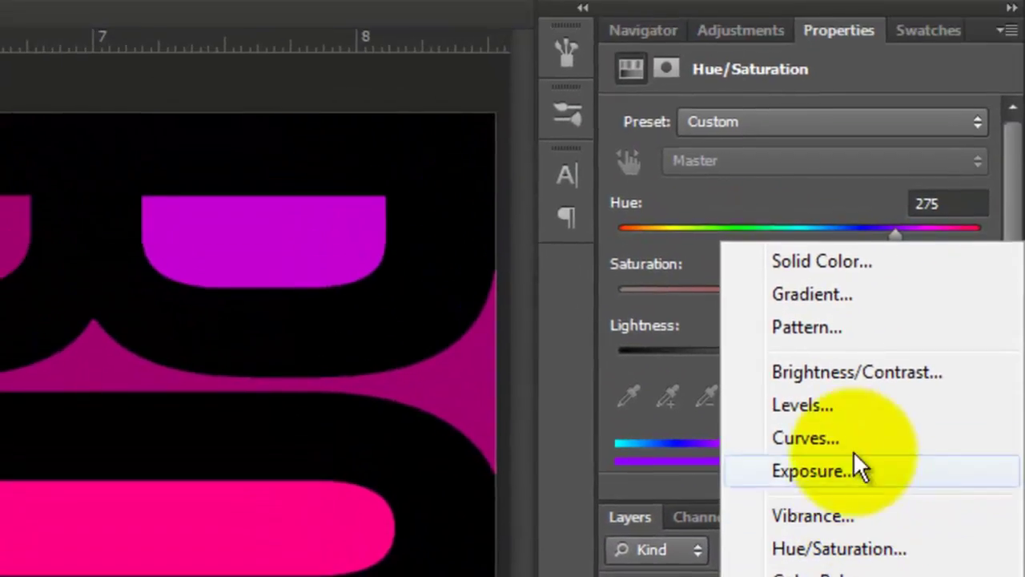
Add a Brightness/Contrast adjustment layer with brightness raised to 60.
left_click(852, 374)
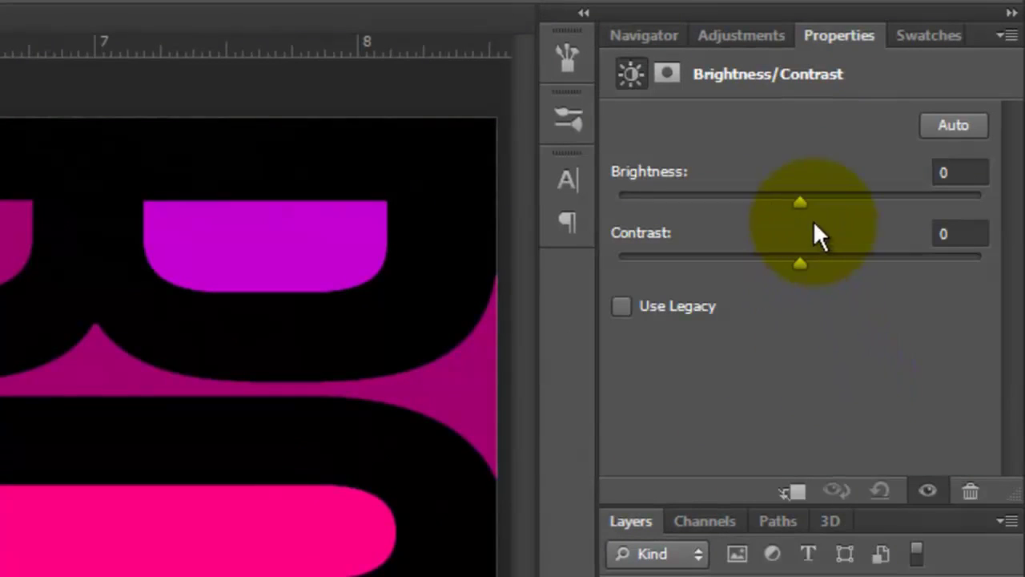
left_click_drag(800, 205, 871, 207)
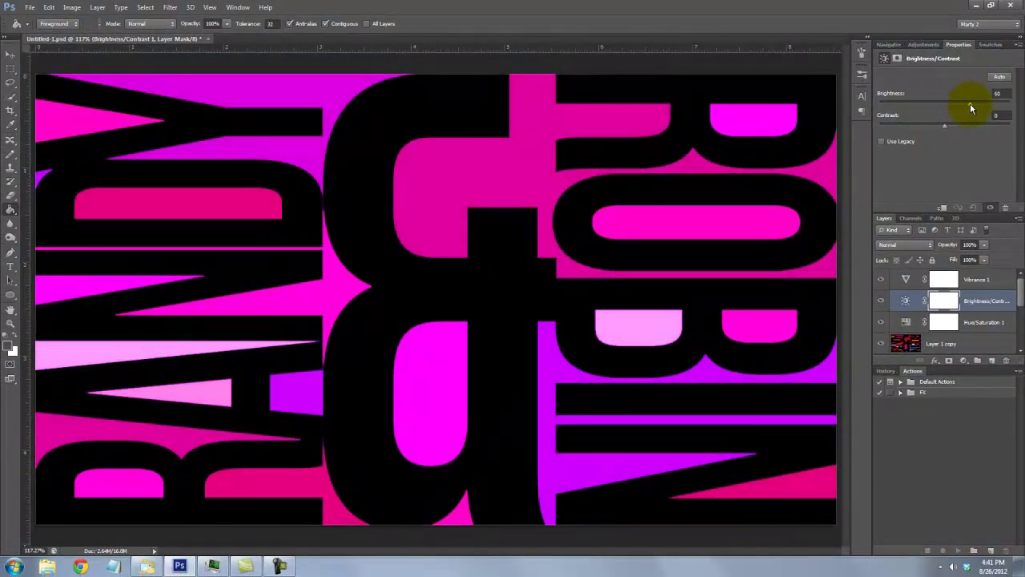